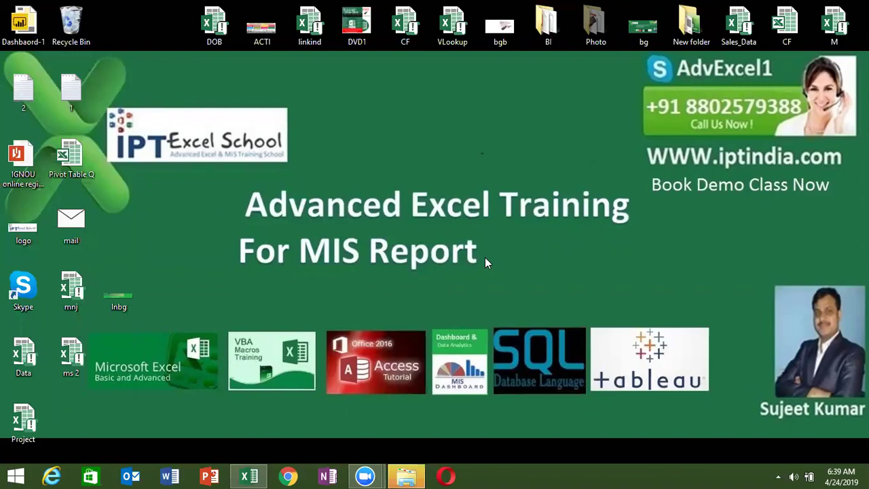
Step: Restore the blank Book1 workbook from the Excel taskbar button
click(249, 477)
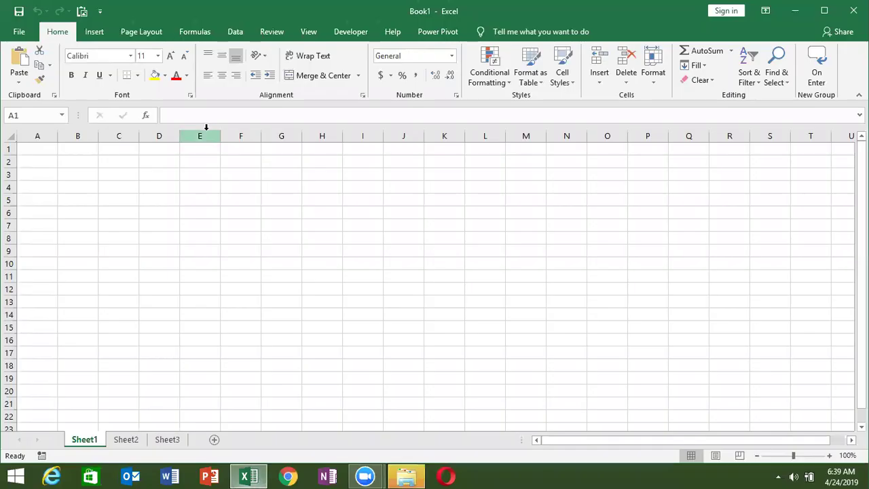
Step: Select cell B1, then launch the Visual Basic editor from the Developer tab
click(66, 149)
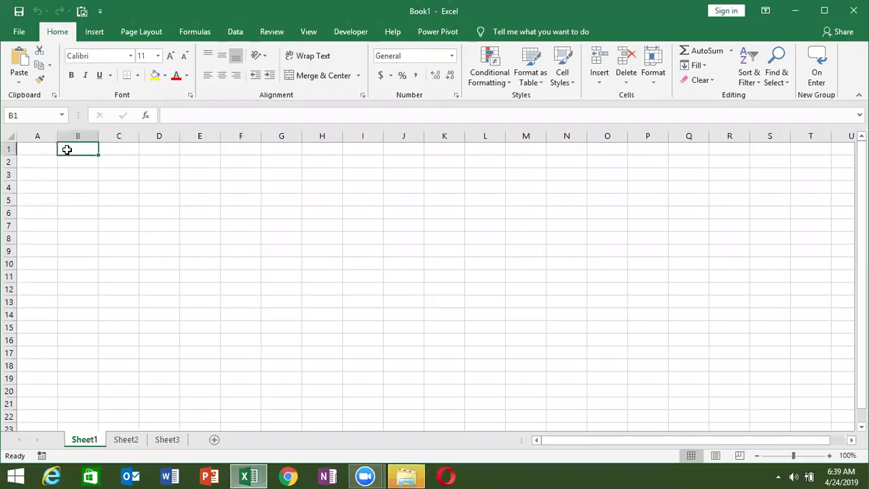
click(239, 31)
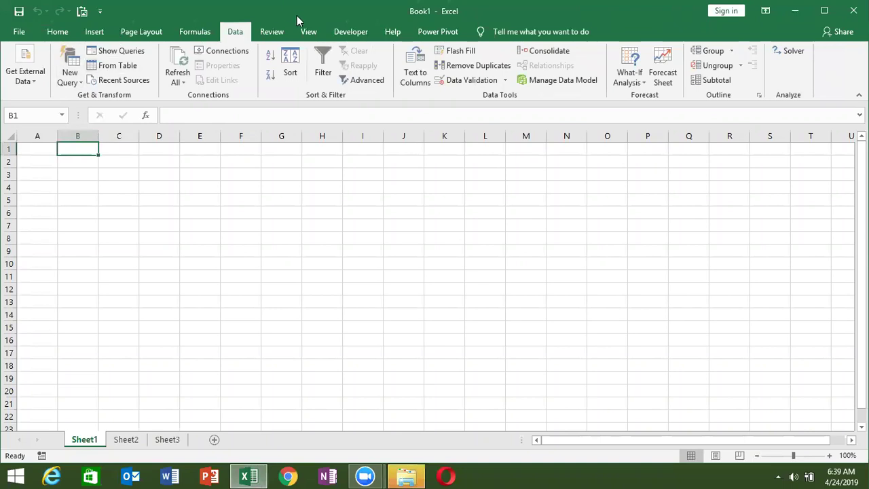
click(351, 32)
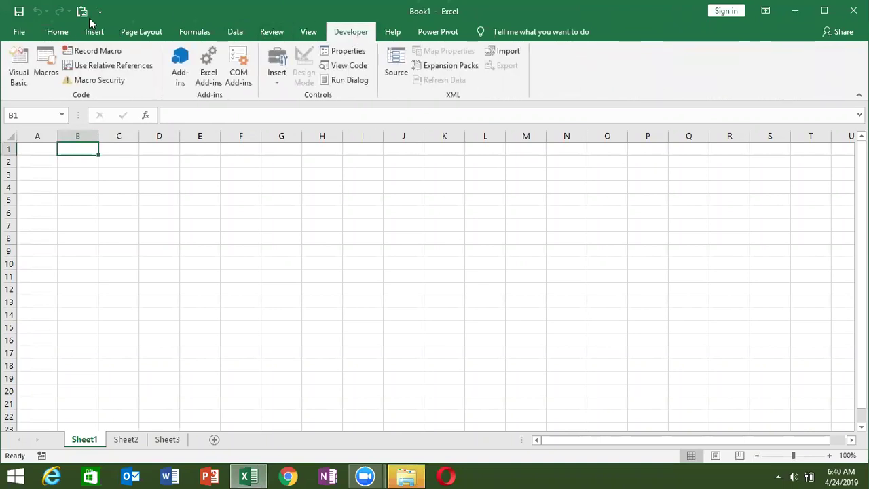
click(18, 62)
click(97, 29)
Step: Insert a new module with Sub rr() containing MsgBox "Hi" and run it
click(117, 72)
text(sub rr)
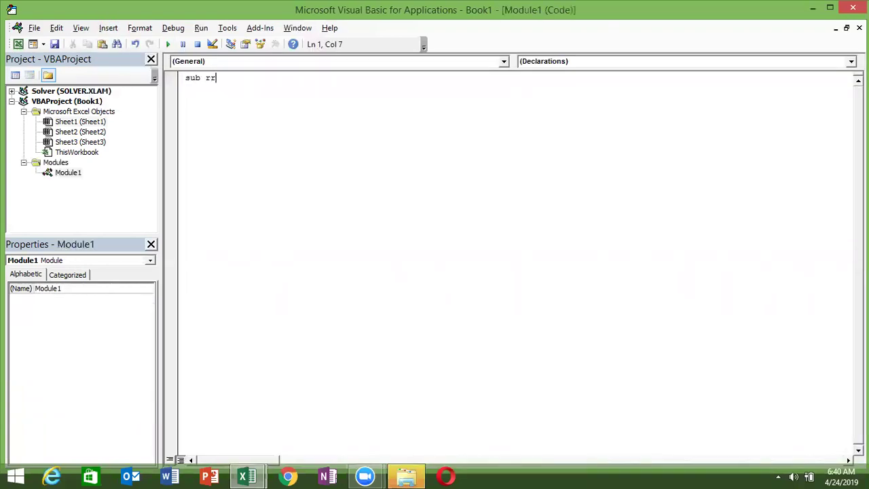
text(())
key(Return)
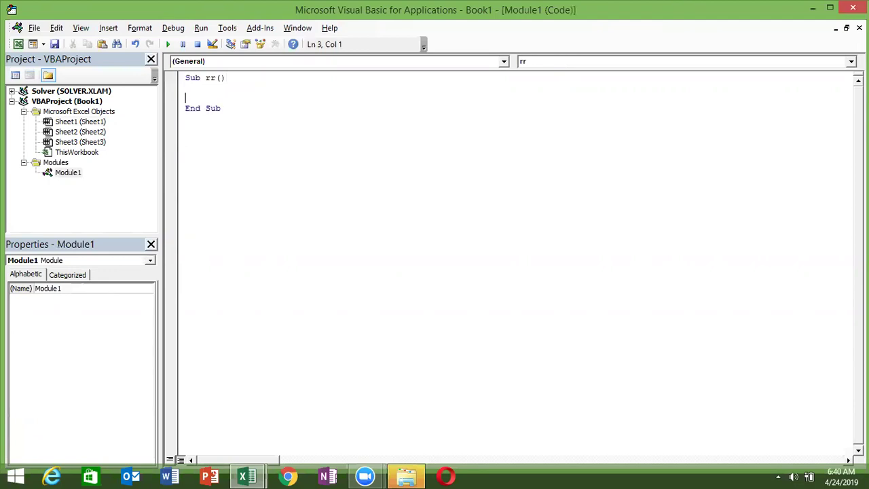
text(msgb)
text(ox "Hi)
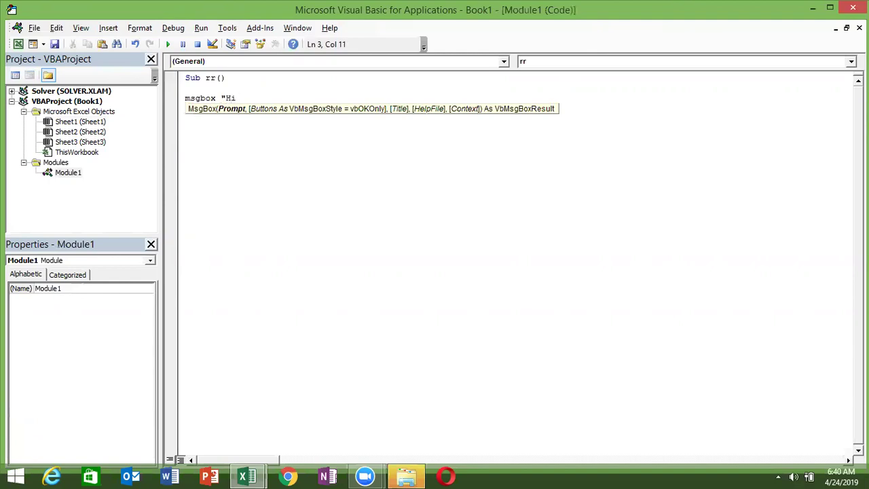
text(")
key(Return)
key(Return)
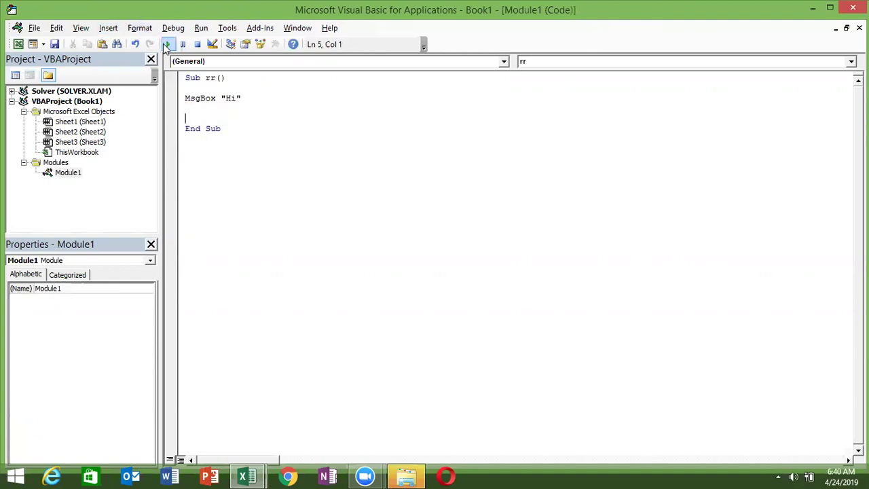
click(167, 44)
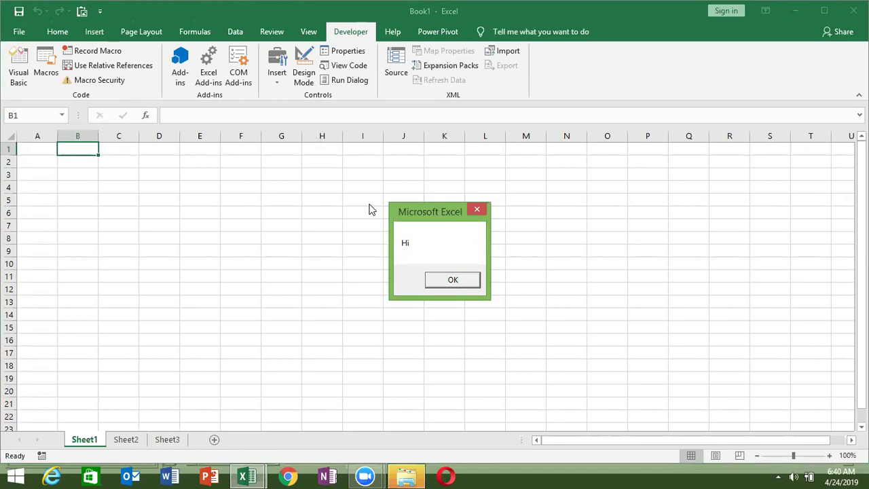
Step: Dismiss the Hi message and select cell A1 in the workbook before returning to the code
click(443, 282)
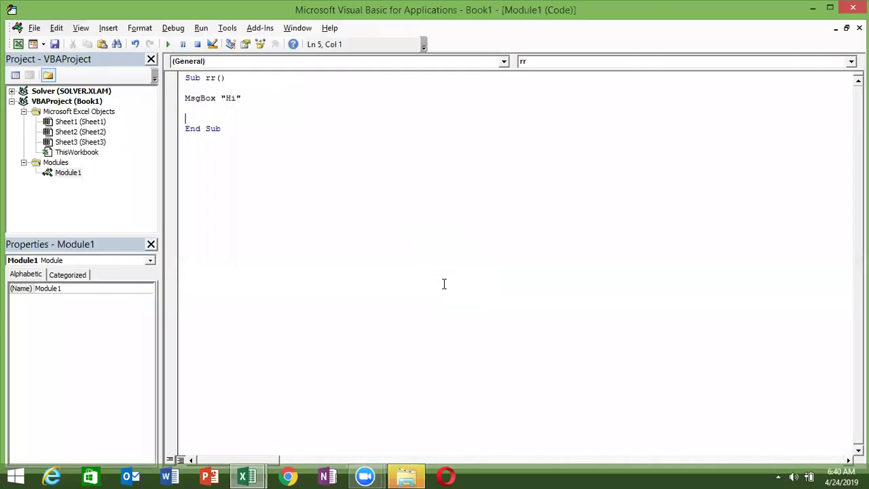
key(alt+Tab)
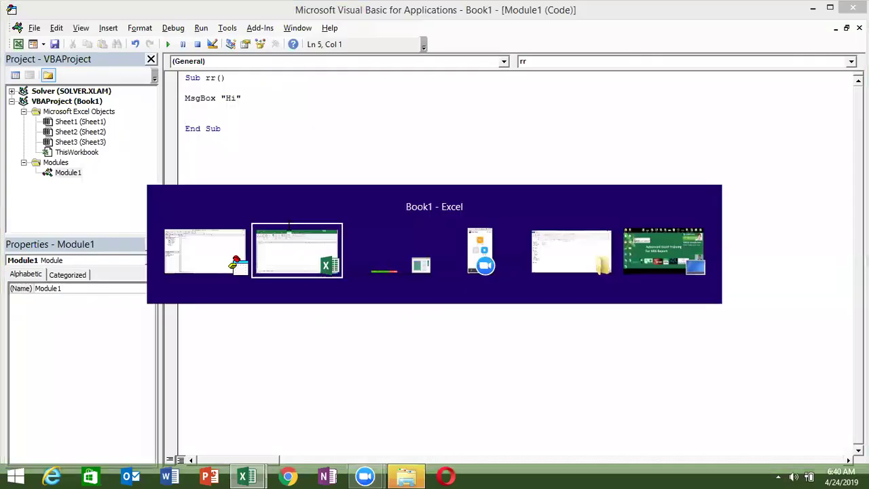
click(49, 149)
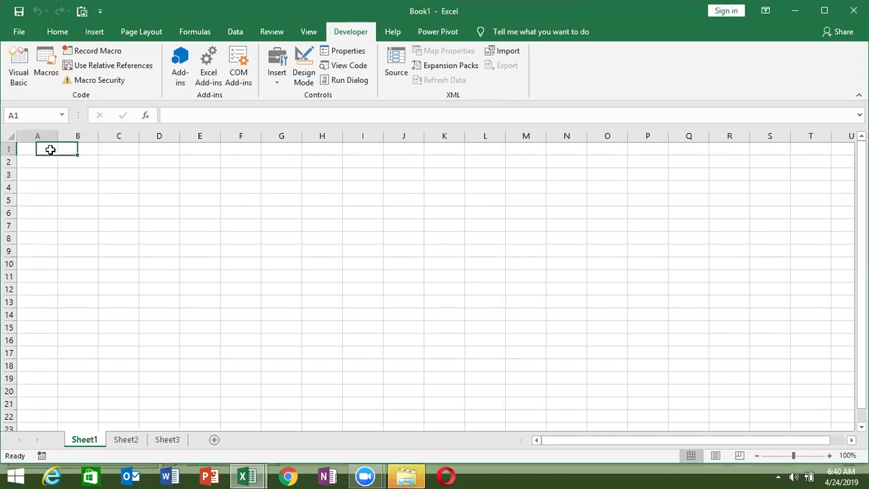
key(alt+Tab)
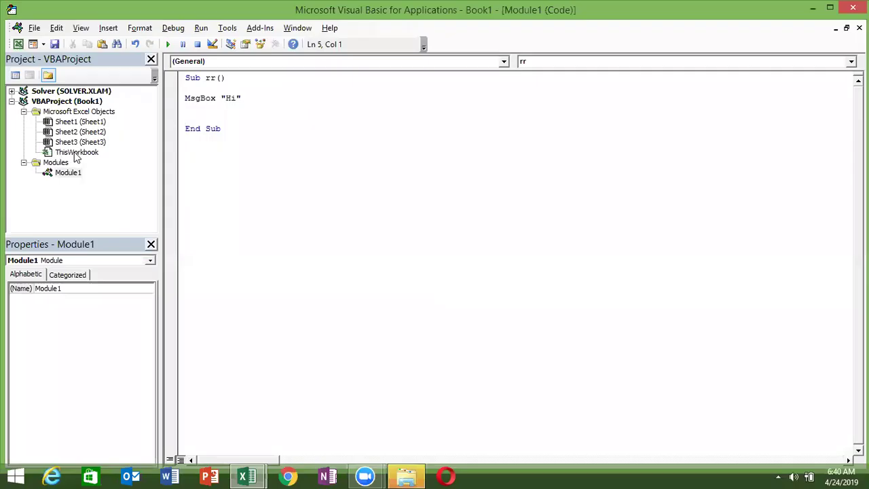
Step: Replace the "Hi" message text with "Error"
click(239, 98)
key(BackSpace)
key(BackSpace)
text(e)
key(BackSpace)
text(e)
key(BackSpace)
text(ER)
key(BackSpace)
text(rror)
Step: Append & vbNewLine & "This File Not Complete" to the MsgBox, then run and close it
click(284, 102)
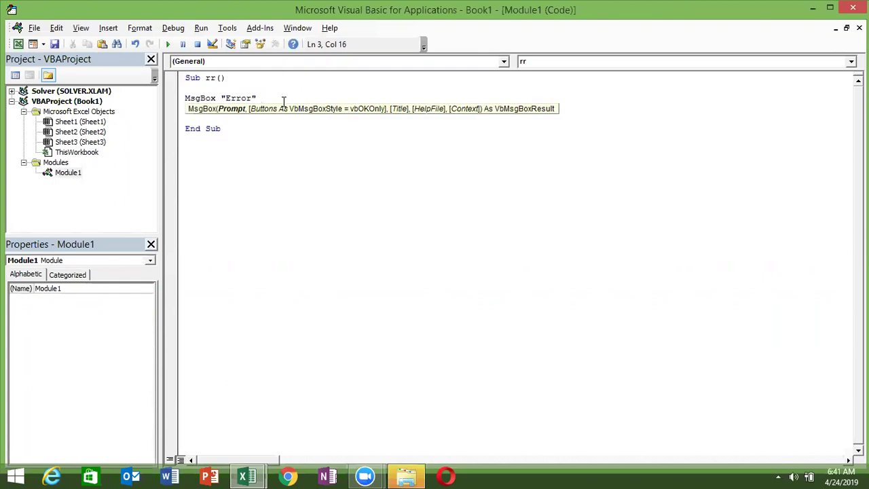
text(& )
text(vbnewline )
text(& )
text(")
text(This )
text(File Not )
text(Complete)
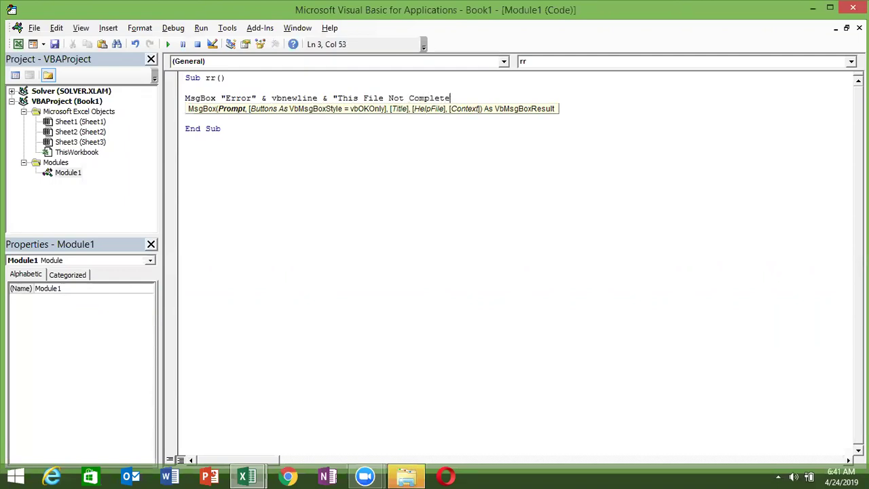
text(")
click(300, 153)
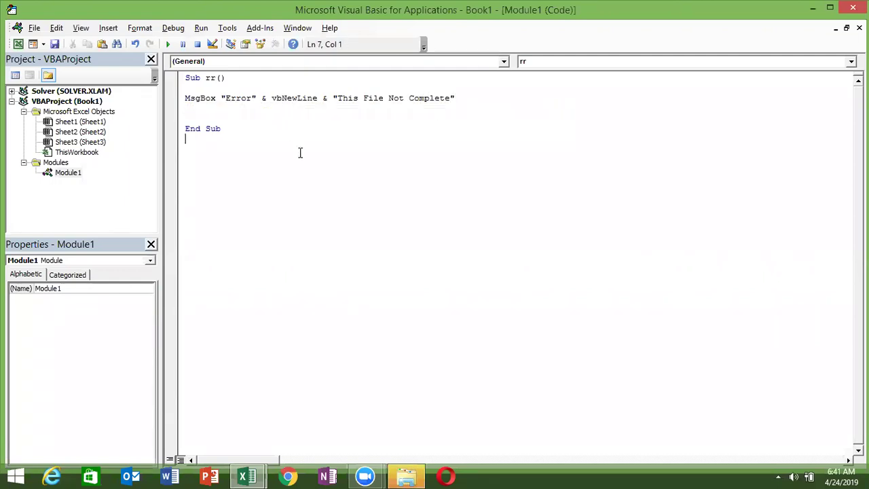
click(246, 115)
click(168, 44)
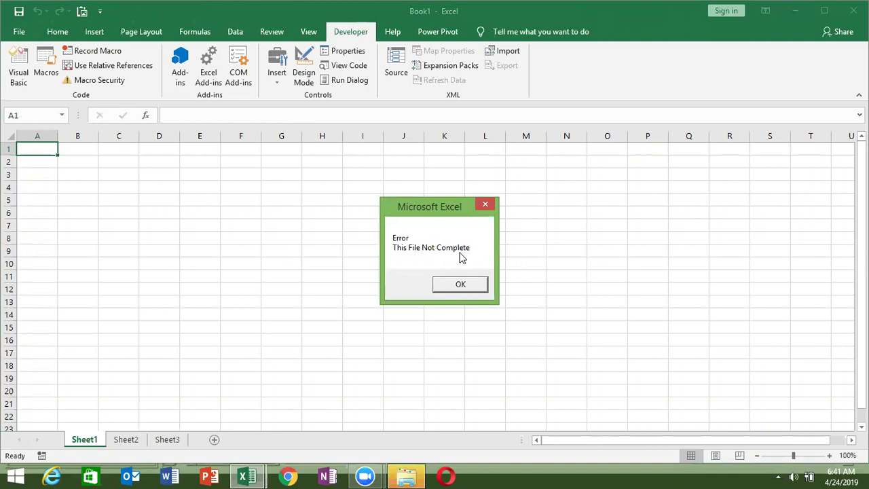
click(484, 205)
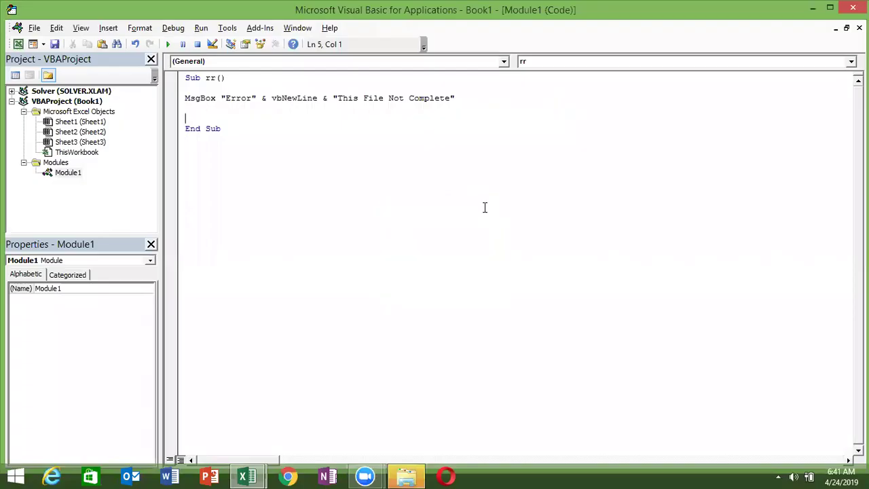
click(321, 200)
Step: Enter the headers Name, Roll and Maks in A1:C1 of Sheet1
key(alt+Tab)
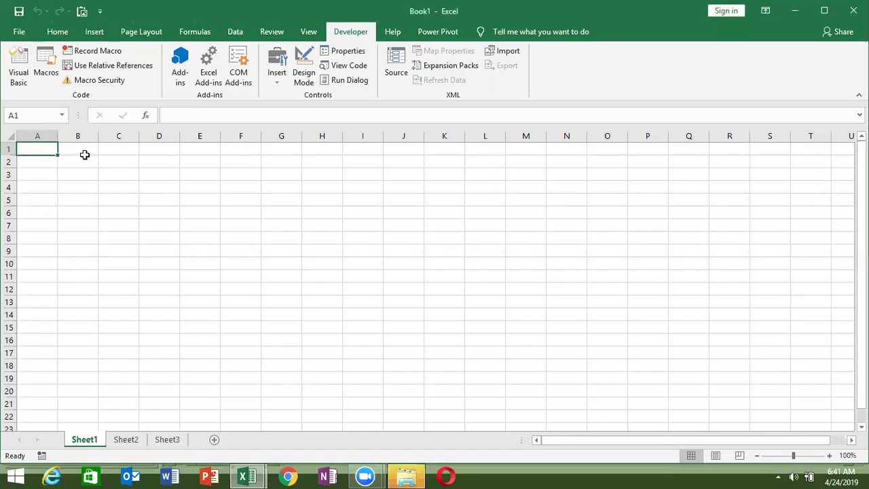
text(Name)
key(Tab)
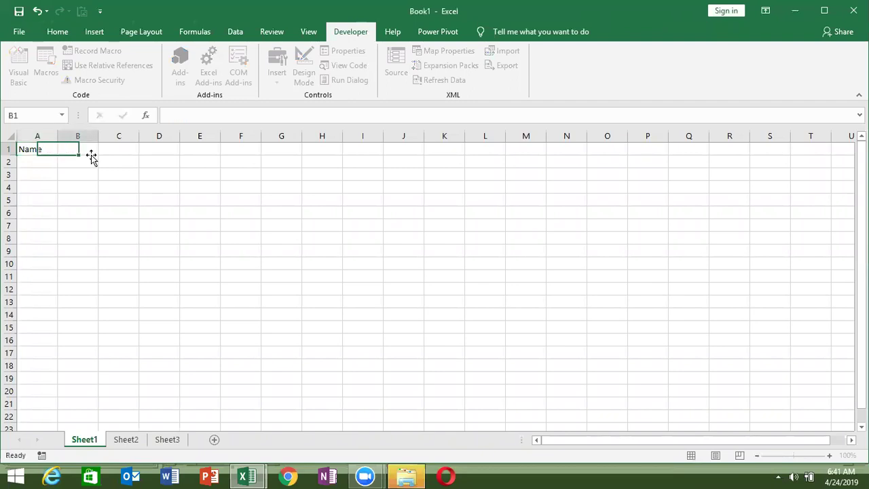
text(Roll)
key(Tab)
text(Mai)
key(BackSpace)
text(ks)
key(Return)
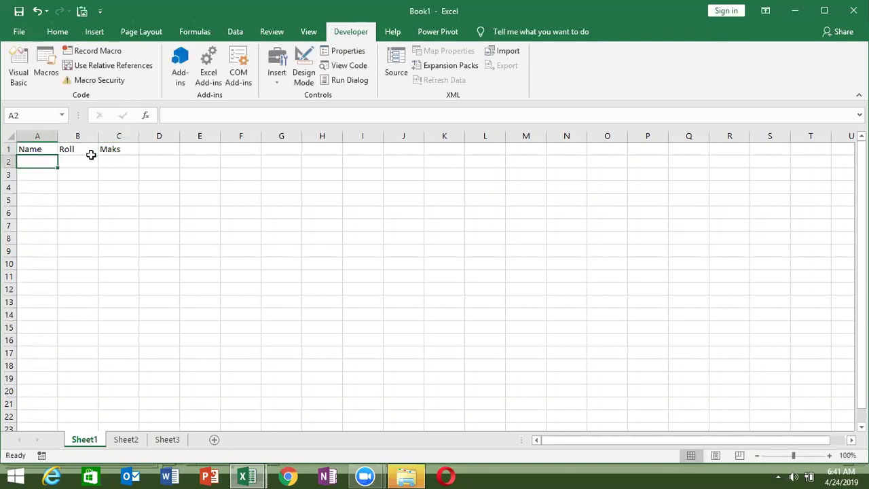
Step: Enter a student record in row 2: the student's name, roll 1 and marks 65
text(Puja)
key(Tab)
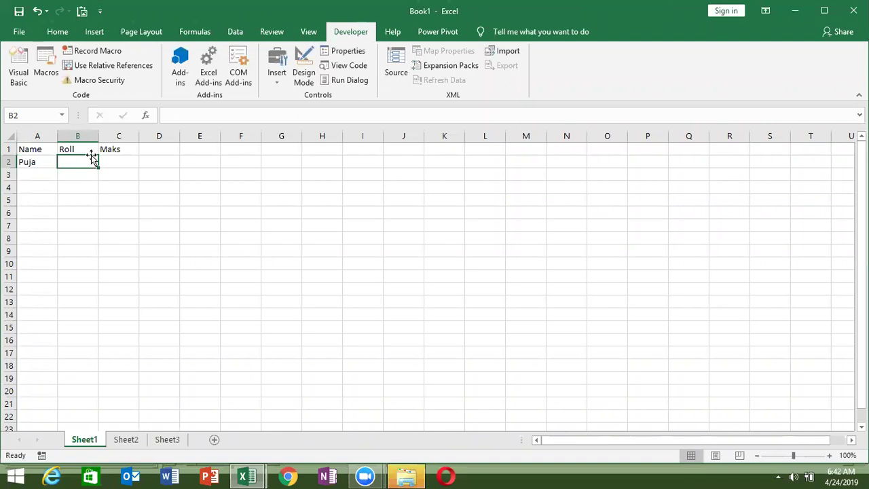
text(1)
key(Tab)
text(65)
key(Return)
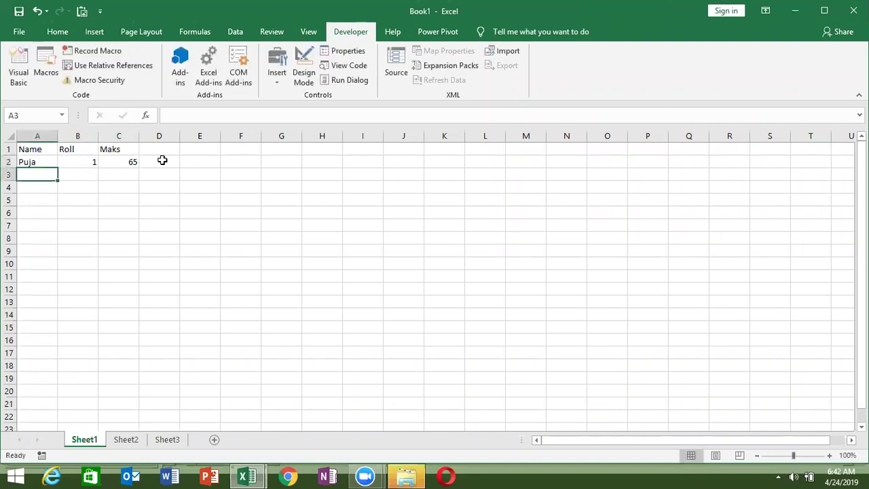
Step: Start a new macro Sub rr_1() below End Sub in the VBA editor
key(alt+F11)
key(Return)
text(sub rr_1())
Step: Declare Dim m As String inside rr_1
key(Return)
key(Return)
key(Return)
key(Return)
key(Up)
key(Up)
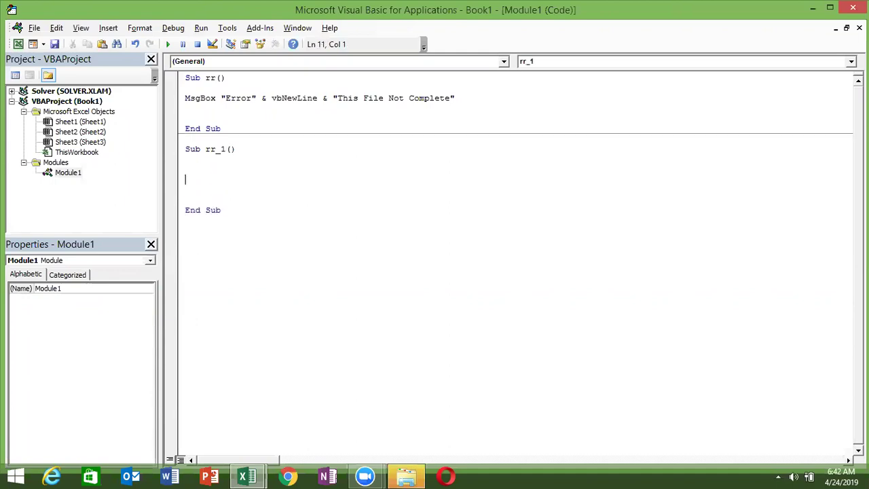
text(dim )
text(m as )
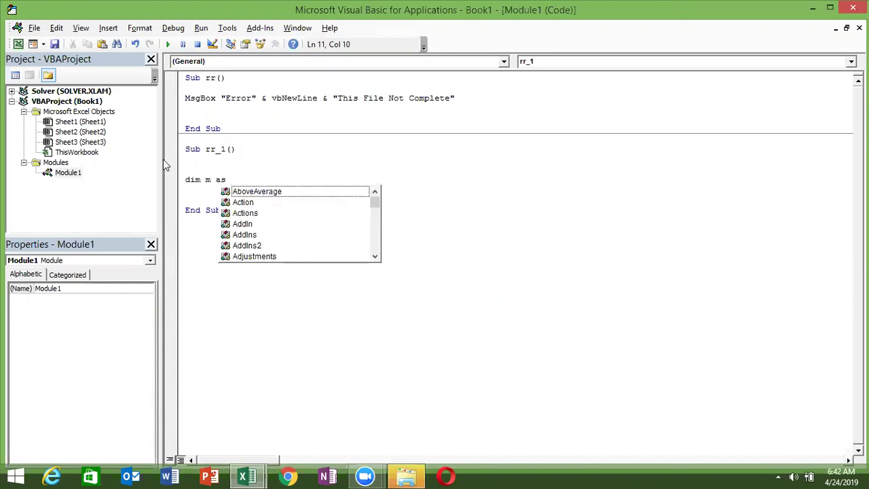
text(stri)
key(Tab)
key(Return)
key(Return)
Step: Add m = Range("A1").Value to rr_1 and return to the workbook
text(m=)
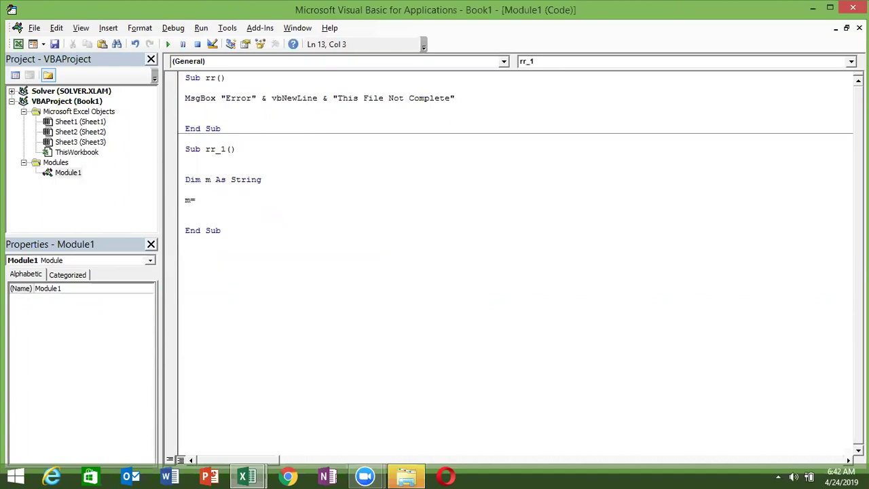
key(alt+F11)
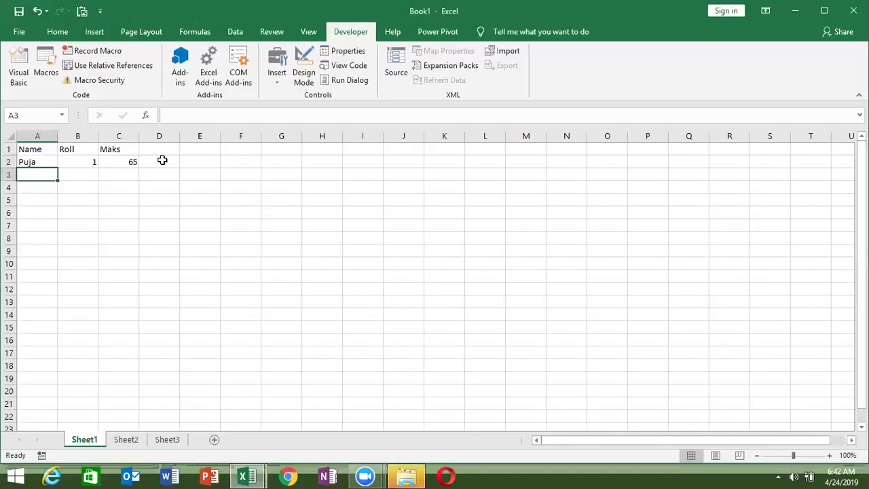
key(alt+F11)
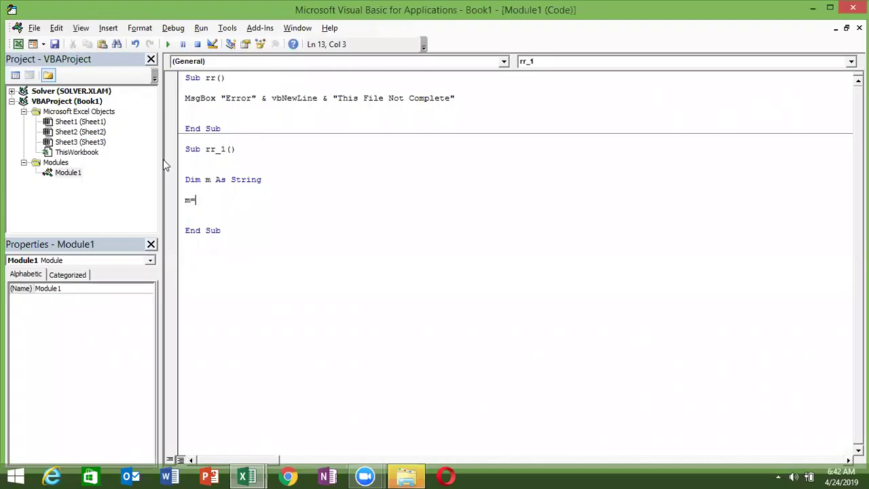
text(m =)
text(&)
key(BackSpace)
key(BackSpace)
key(BackSpace)
key(BackSpace)
key(BackSpace)
key(alt+F11)
key(alt+F11)
text(range)
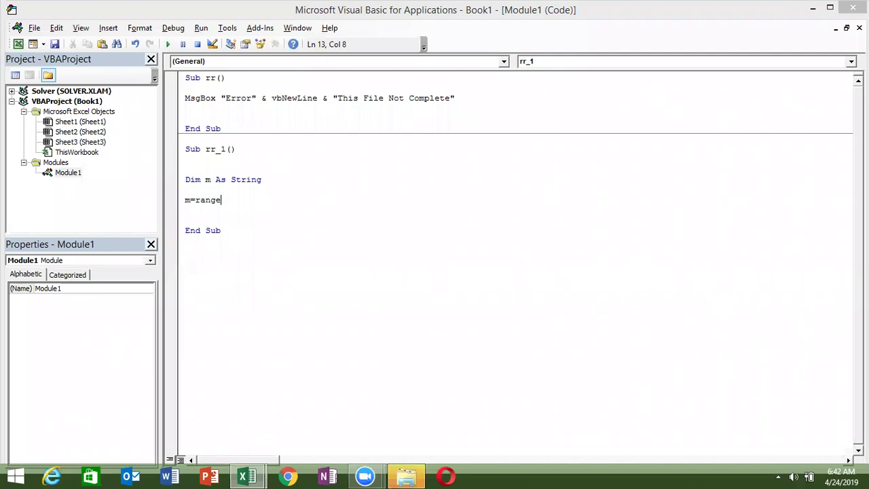
text(("A1")
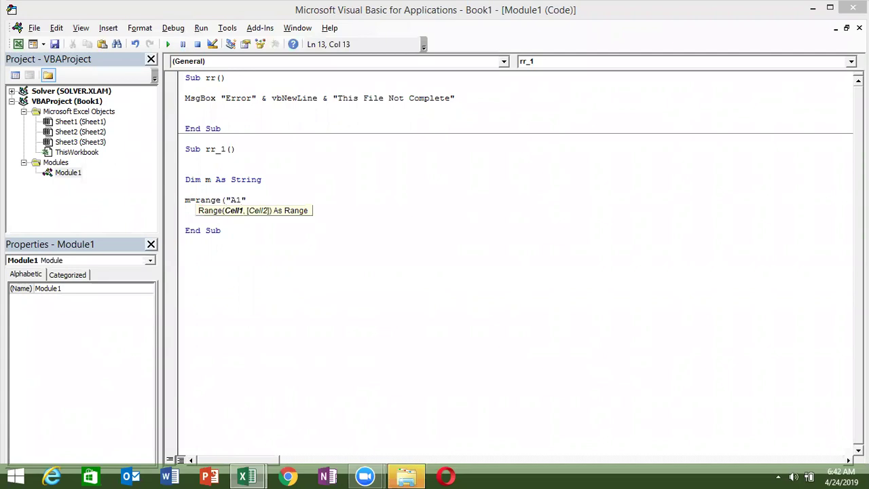
text().v)
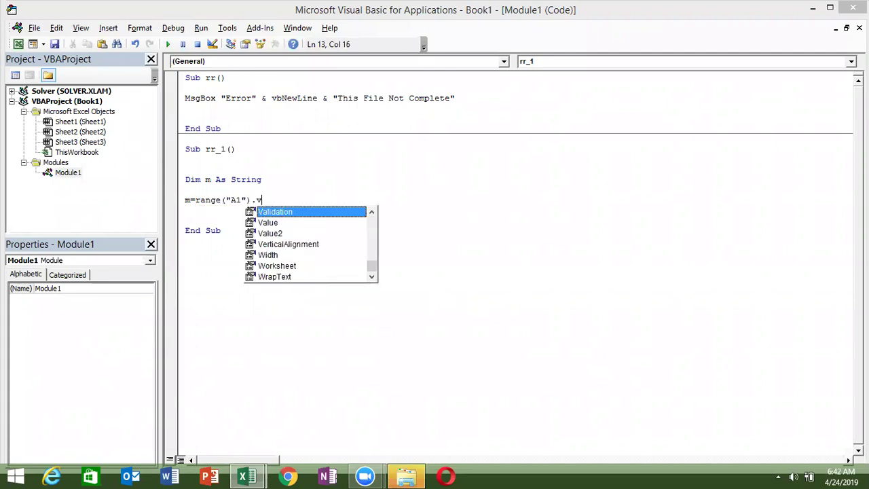
key(Tab)
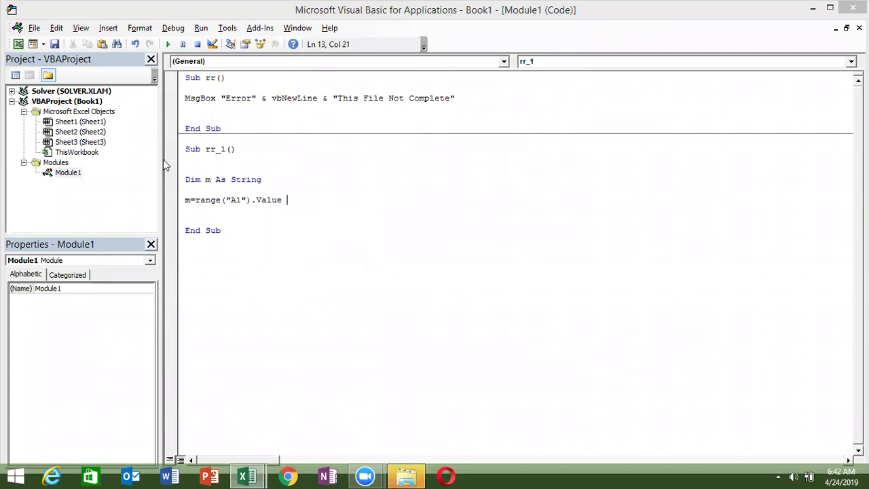
key(alt+F11)
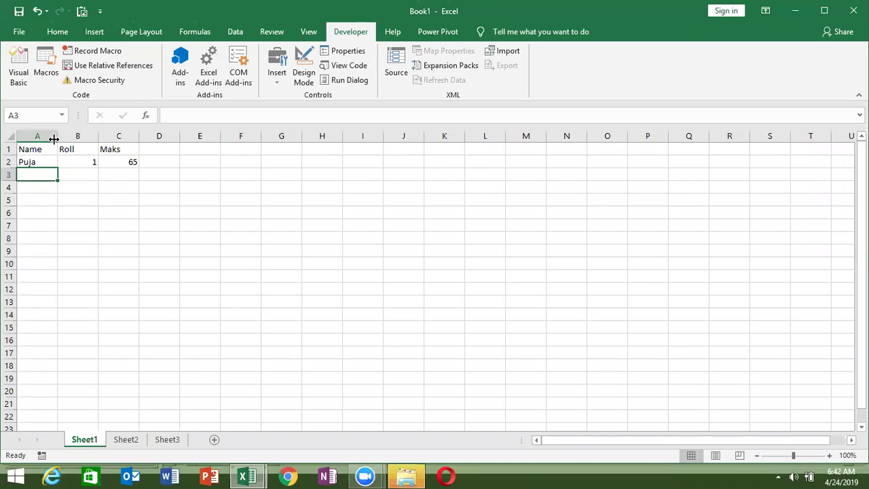
key(super+r)
Step: Launch Notepad, type Name and Roll, then return to the VBA editor
text(no)
key(Down)
key(Return)
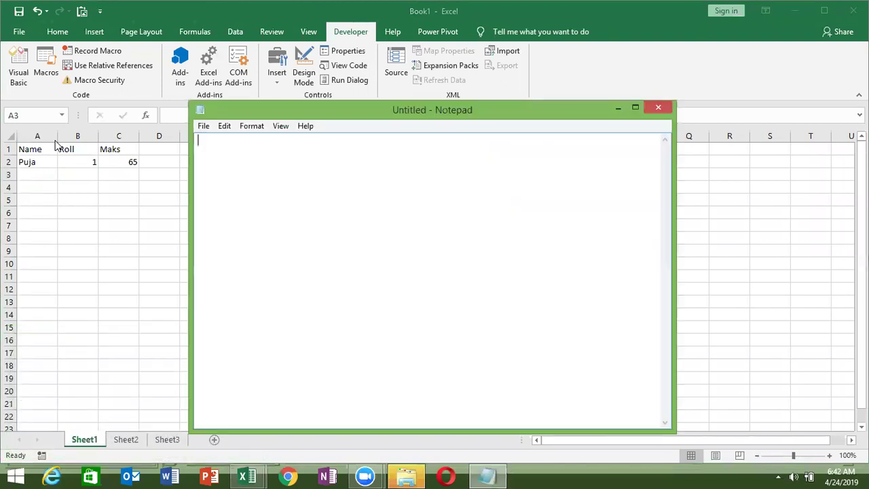
text(Name)
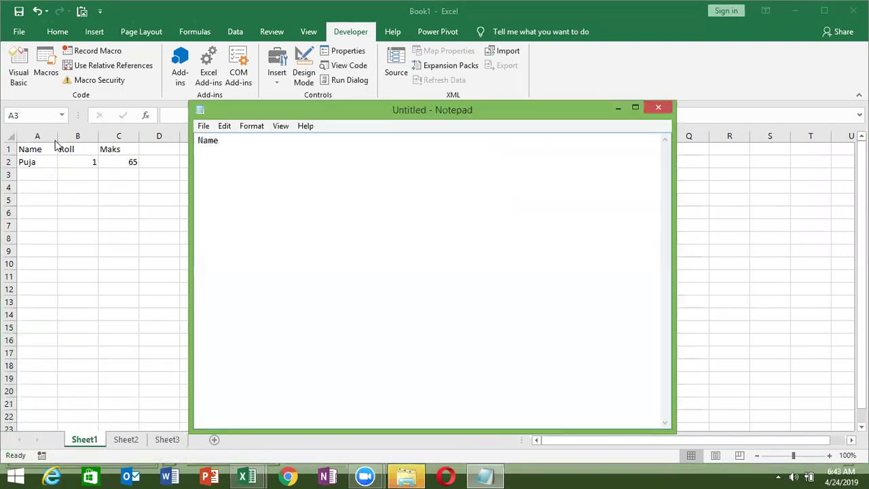
text(Roll)
key(alt+Tab)
key(alt+Tab)
key(alt+Tab)
key(Tab)
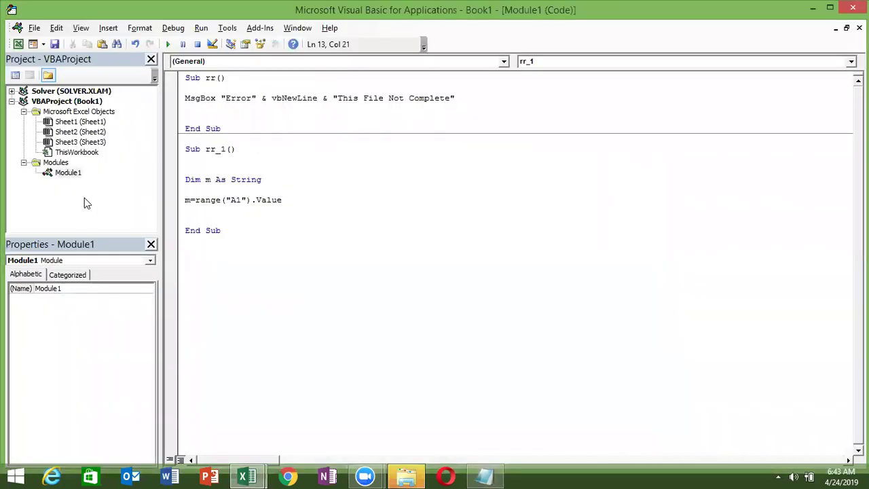
Step: Extend the m line with vbTab-separated Range("B1").Value and Range("C1").Value
text(&)
text(")
text(vb)
key(BackSpace)
key(BackSpace)
key(BackSpace)
text(vbte)
text(b & range)
text(("B1"))
text(.Value )
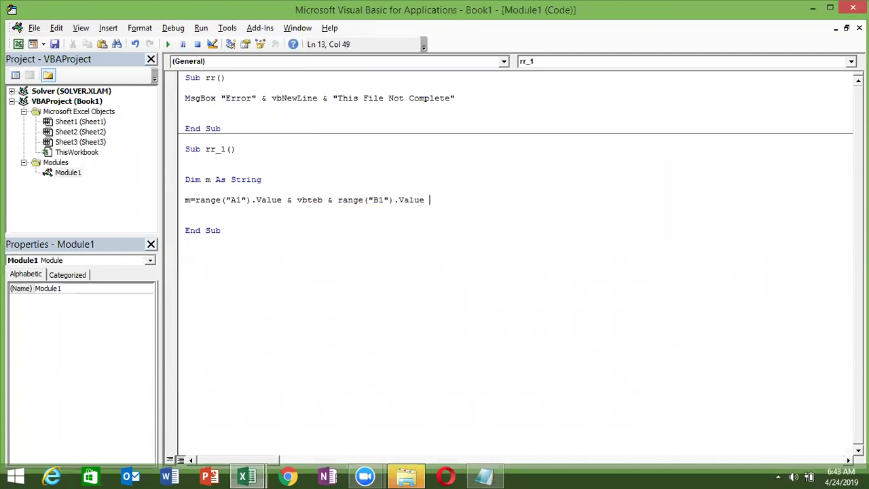
text(& vbtab )
text(& range("C1")
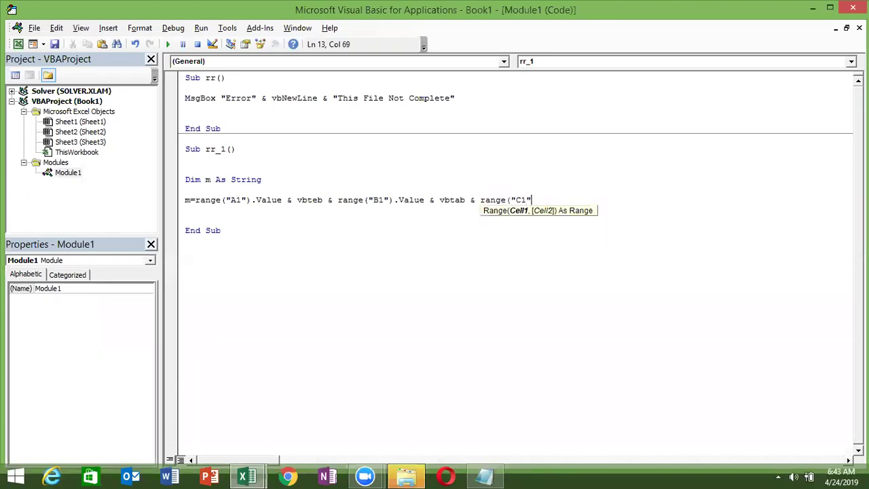
text().v)
key(Tab)
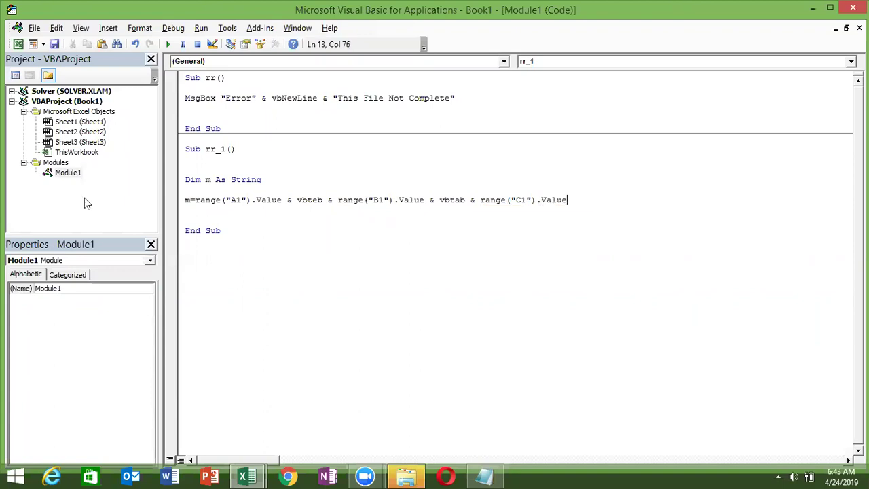
key(Return)
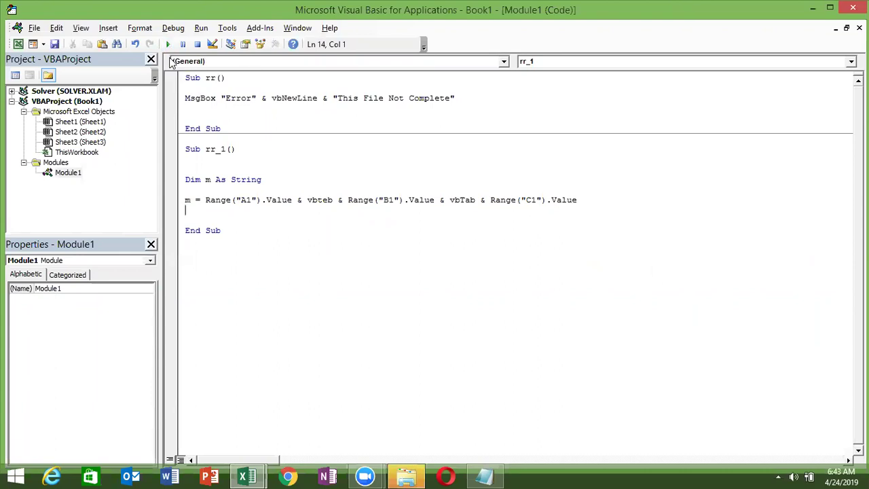
Step: Add MsgBox m below the assignment and correct vbteb to vbTab
key(Return)
text(msgbox )
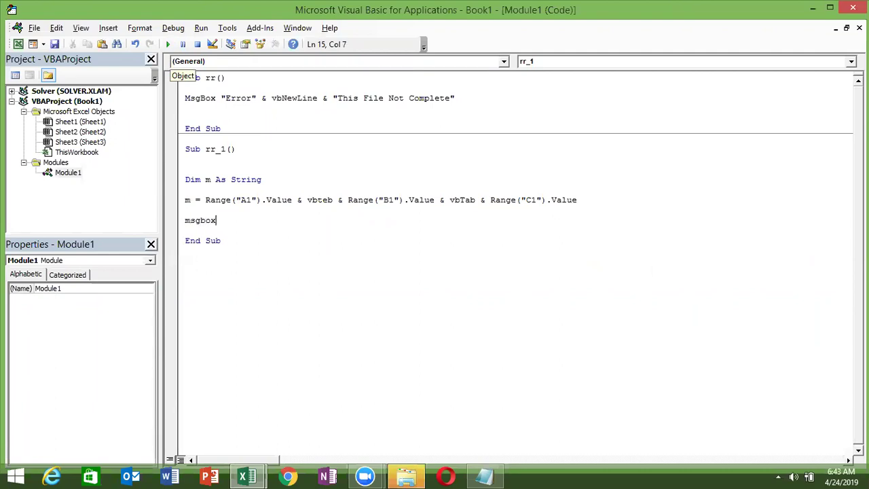
text(m)
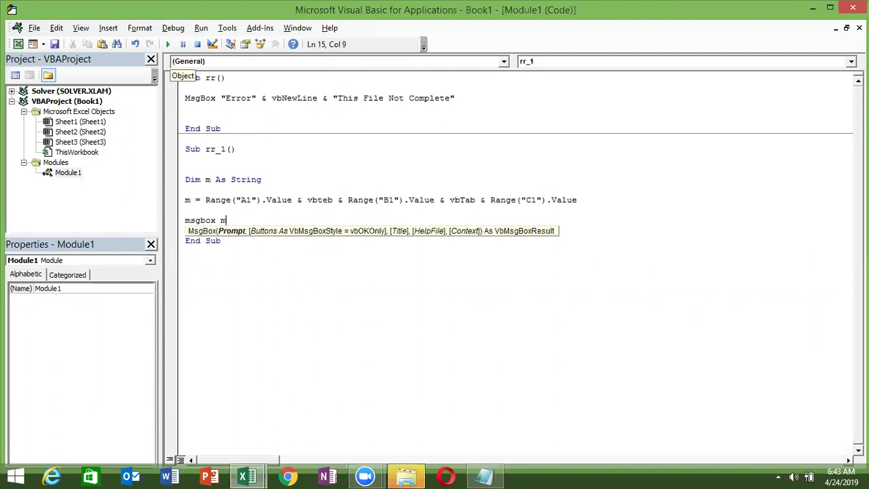
click(326, 203)
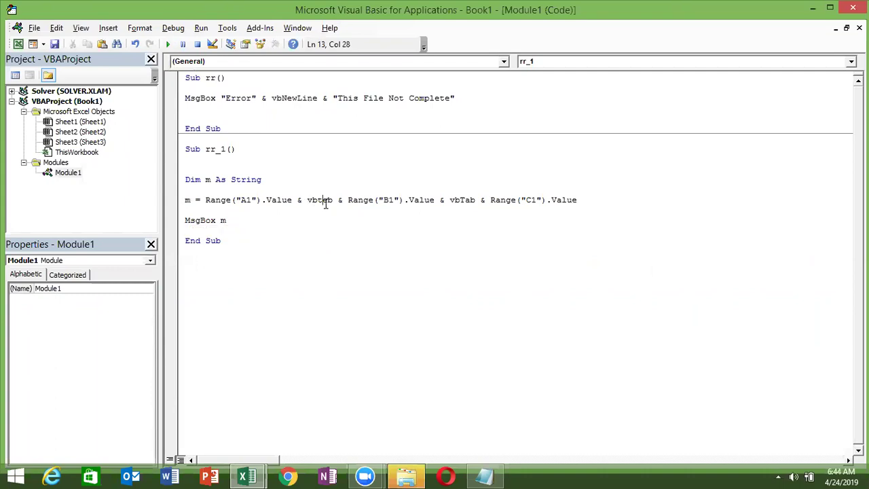
key(Delete)
text(a)
click(324, 227)
Step: Run rr_1, dismiss the Name Roll Maks message, and select the assignment line
click(167, 44)
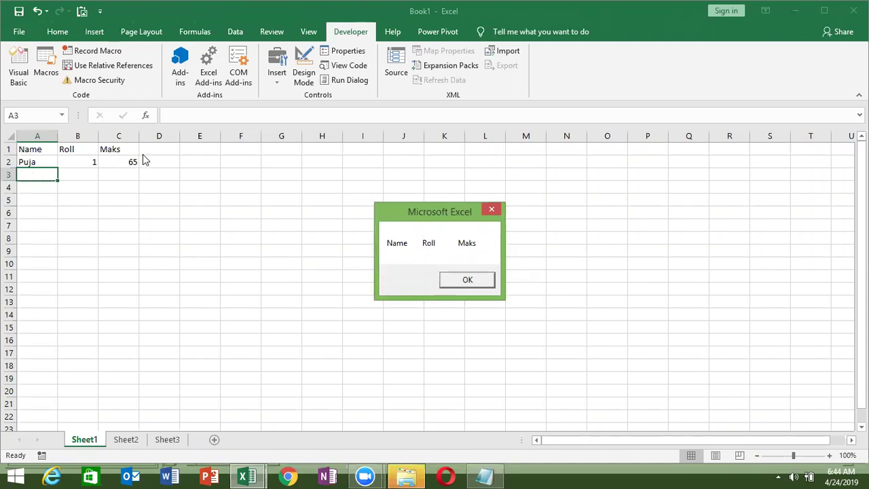
click(483, 278)
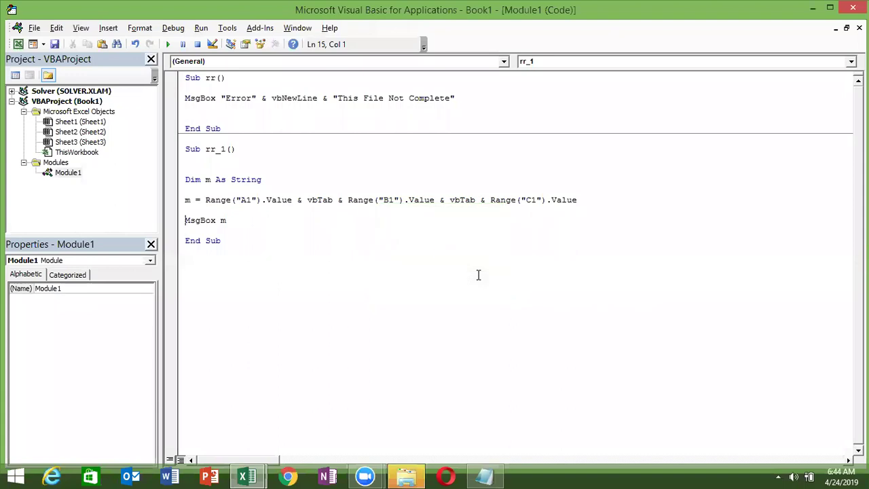
key(shift+Down)
key(ctrl+c)
Step: Paste a copy of the A1/B1/C1 assignment line above MsgBox with a blank line between
key(Right)
key(Return)
key(Return)
key(ctrl+v)
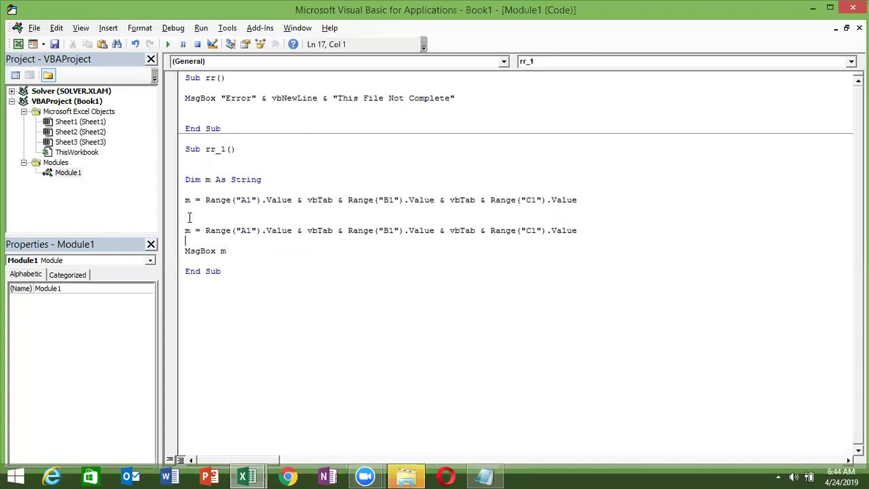
click(195, 220)
key(Return)
Step: Add m = m & vbNewLine and prefix the copied line with m &
text(m= m)
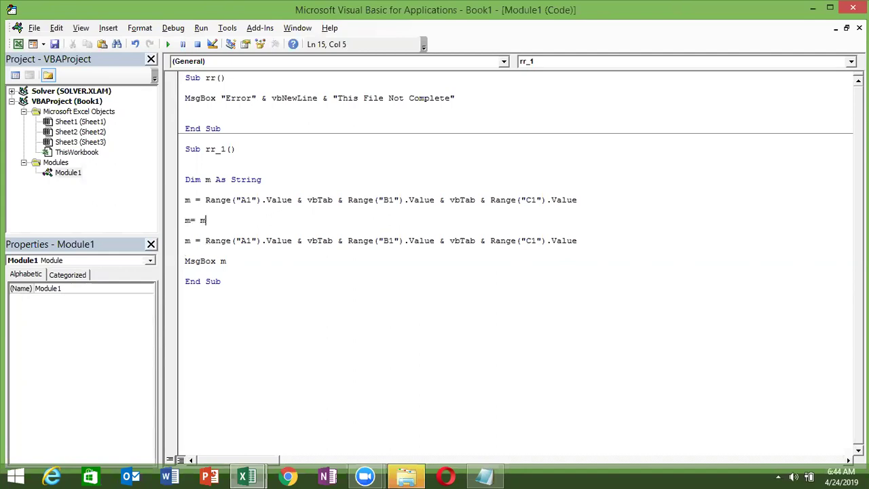
text(&vbnewline)
click(289, 302)
click(205, 243)
text(m )
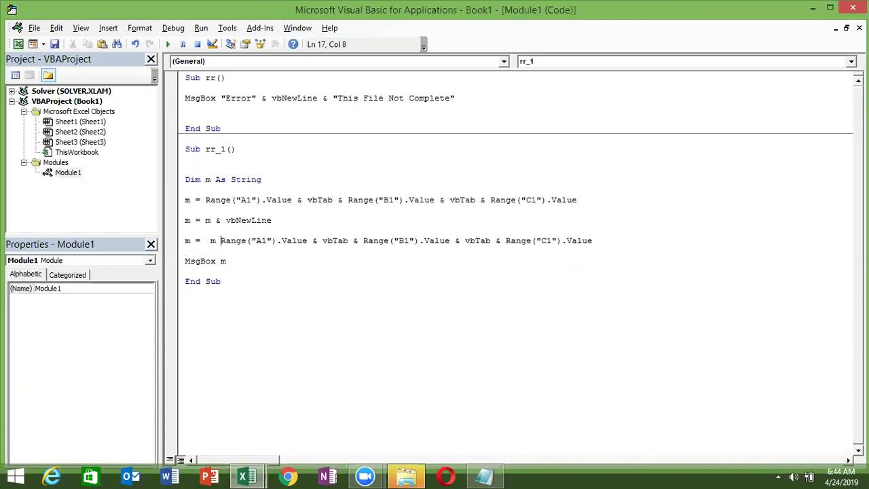
text(&)
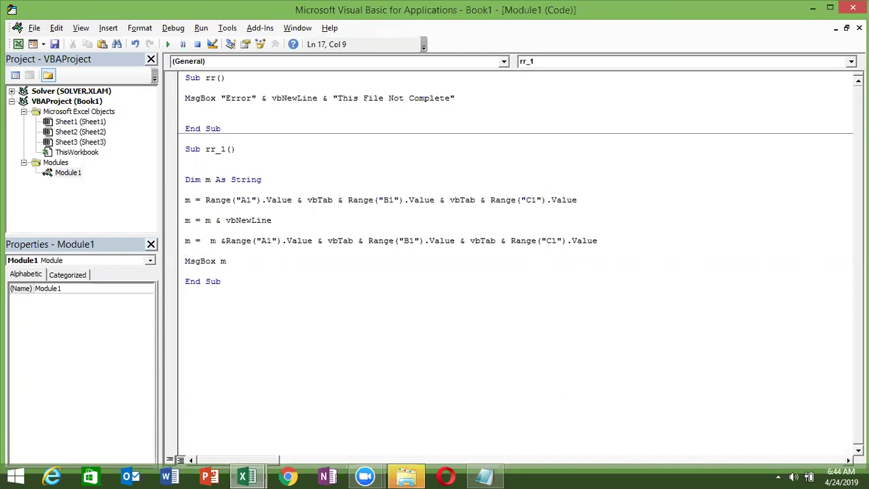
click(311, 295)
Step: Change A1, B1, C1 to A2, B2, C2 on the copied line and run rr_1
click(270, 241)
key(BackSpace)
text(2)
click(415, 242)
key(BackSpace)
text(2)
click(556, 241)
key(BackSpace)
text(2)
click(522, 271)
click(398, 220)
click(170, 45)
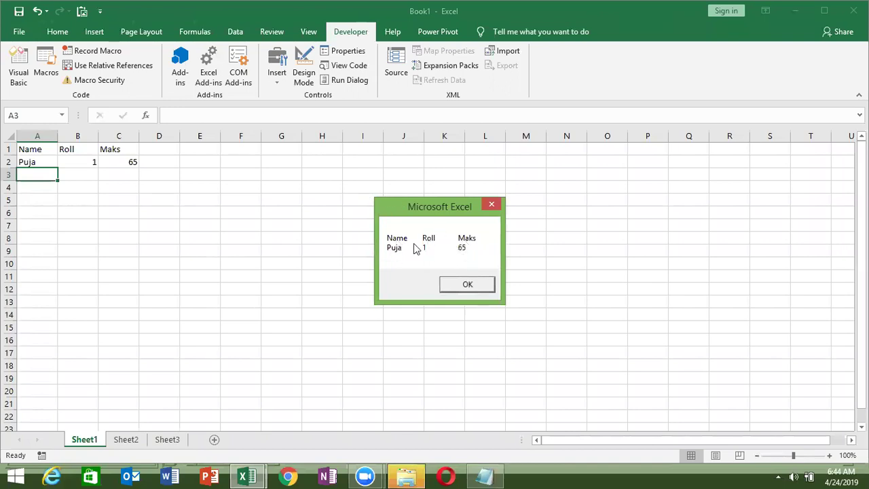
Step: Dismiss the rr_1 two-row message and switch back to the Book1 Sheet1 workbook
click(466, 286)
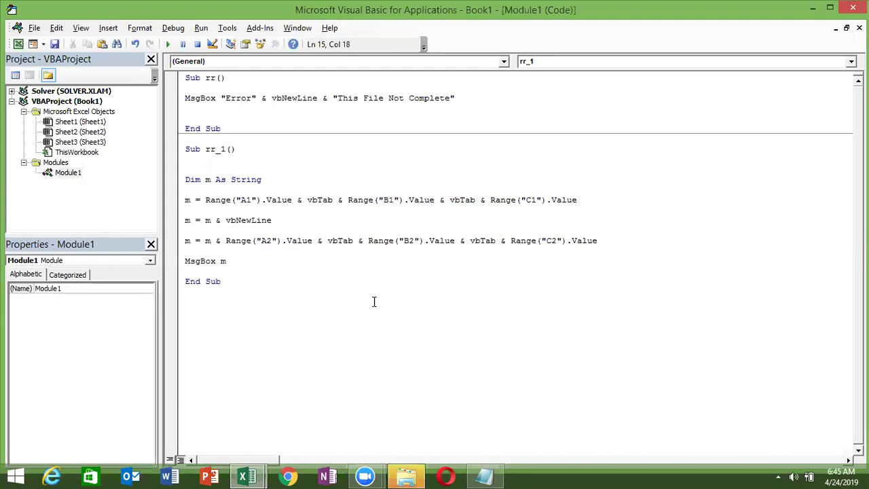
click(264, 324)
key(alt+F11)
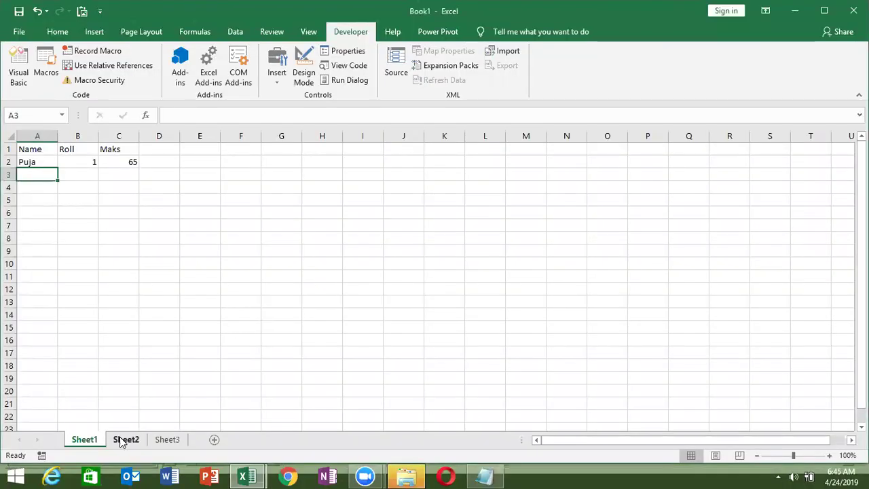
Step: On Sheet2, enter =RANDBETWEEN(10,90) in A1 and fill it across to E1
click(131, 441)
text(=)
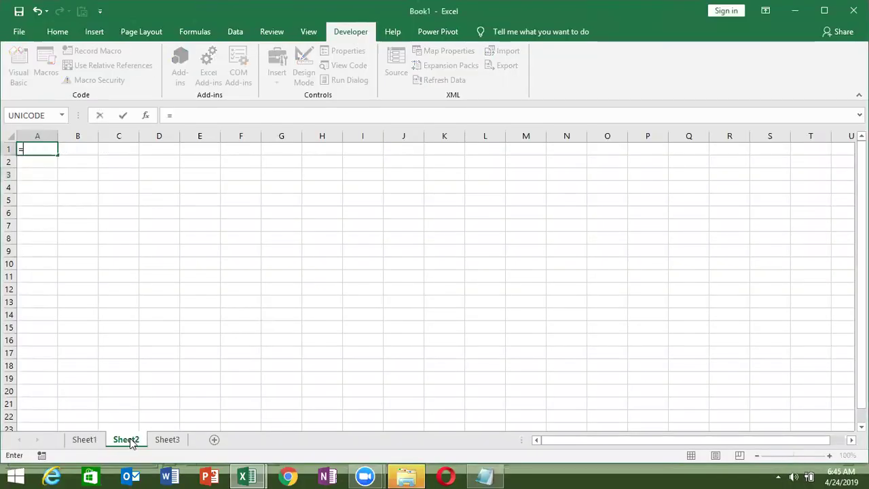
text(ra)
key(Down)
key(Down)
key(Tab)
text(10,90)
key(ctrl+Return)
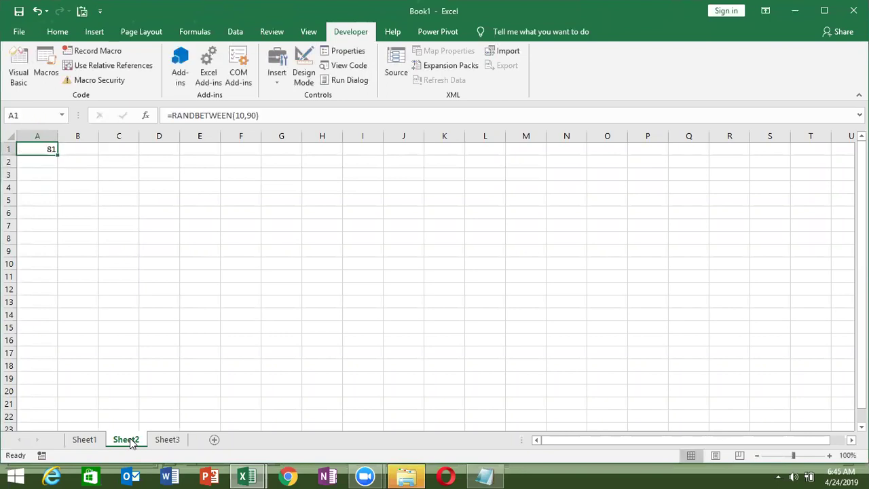
key(shift+Right)
key(shift+Right)
key(shift+Right)
key(shift+Right)
key(ctrl+r)
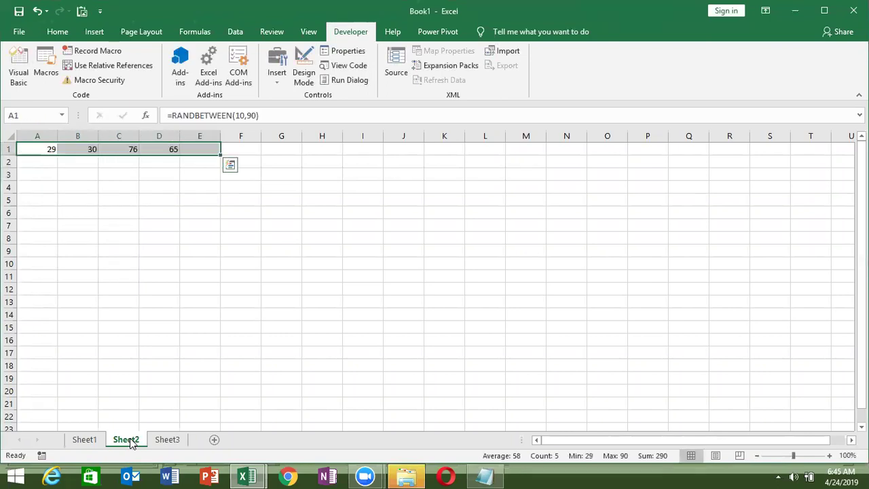
Step: Fill the formula down to row 10, then paste A1:E10 back as static values
key(shift+Down)
key(shift+Down)
key(shift+Down)
key(shift+Down)
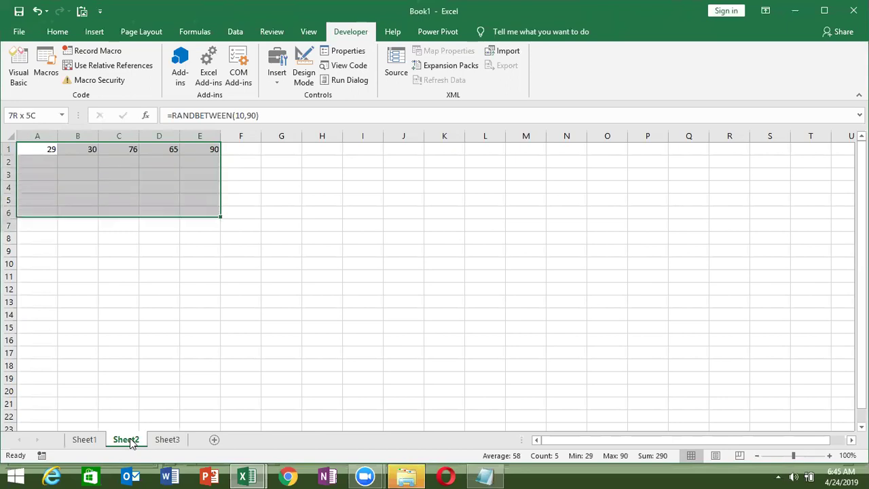
key(shift+Down)
key(shift+Down)
key(shift+Down)
key(shift+Up)
key(shift+Up)
key(shift+Up)
key(shift+Up)
key(shift+Up)
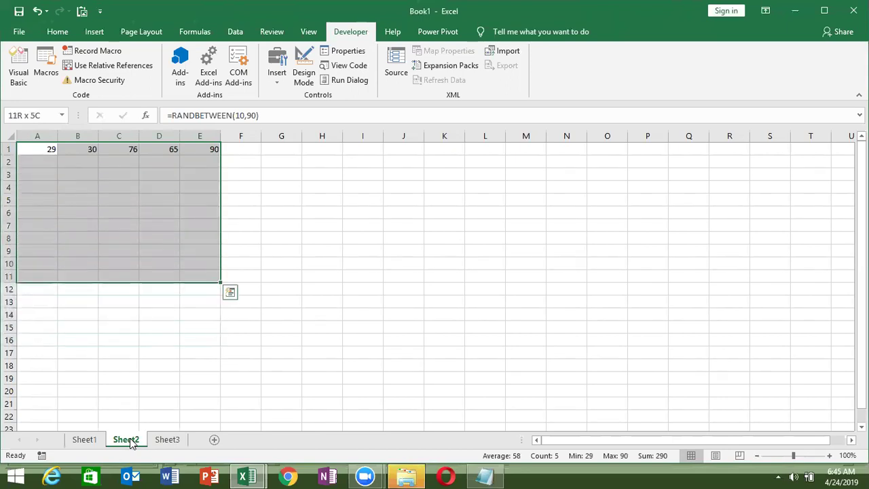
key(shift+Up)
key(ctrl+d)
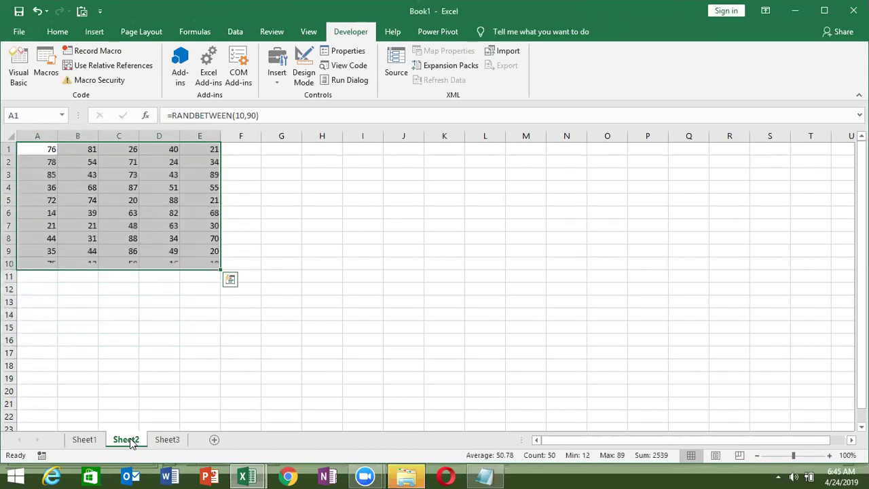
key(ctrl+c)
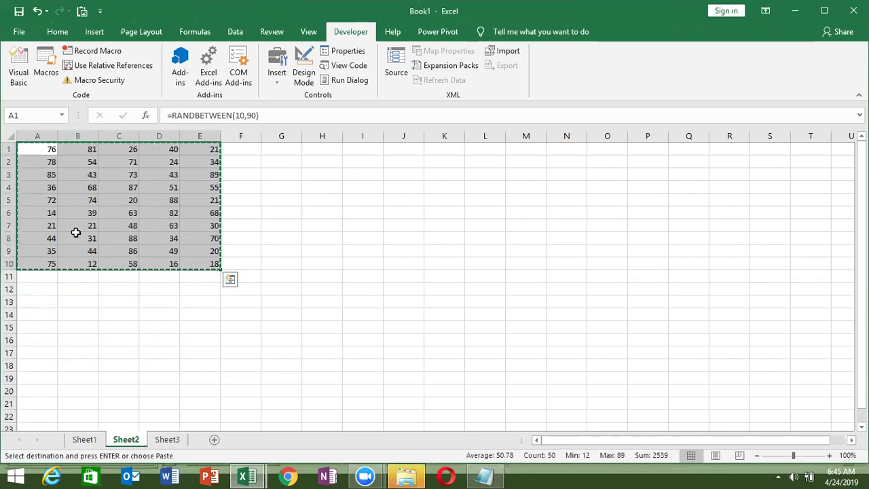
click(65, 37)
click(19, 82)
click(18, 168)
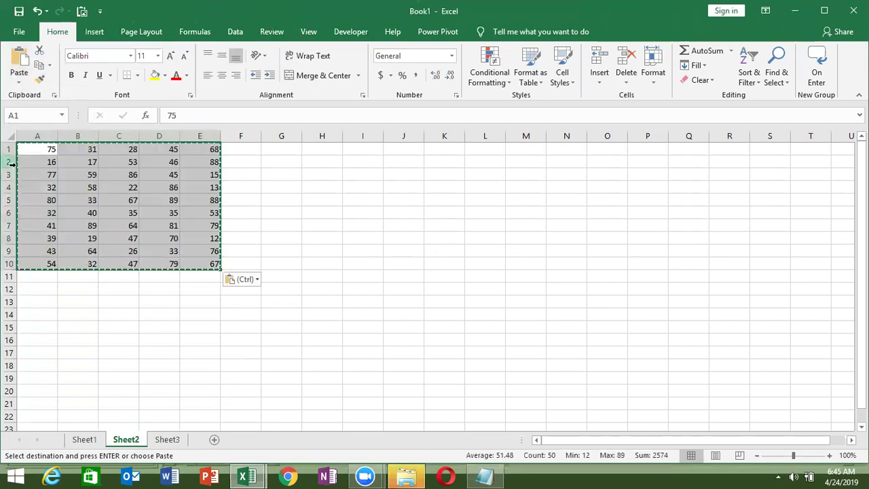
click(72, 193)
key(Escape)
Step: Create a new Sub rr_2() that declares Dim m As String
key(alt+F11)
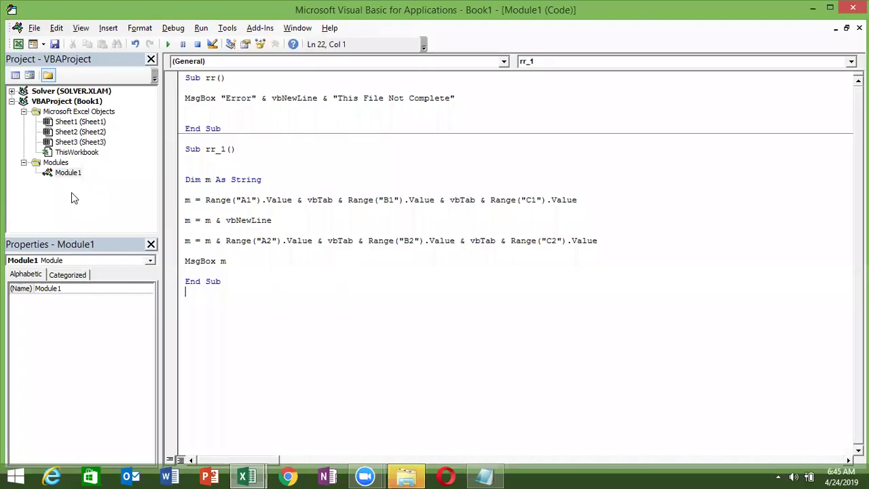
key(Return)
text(sub )
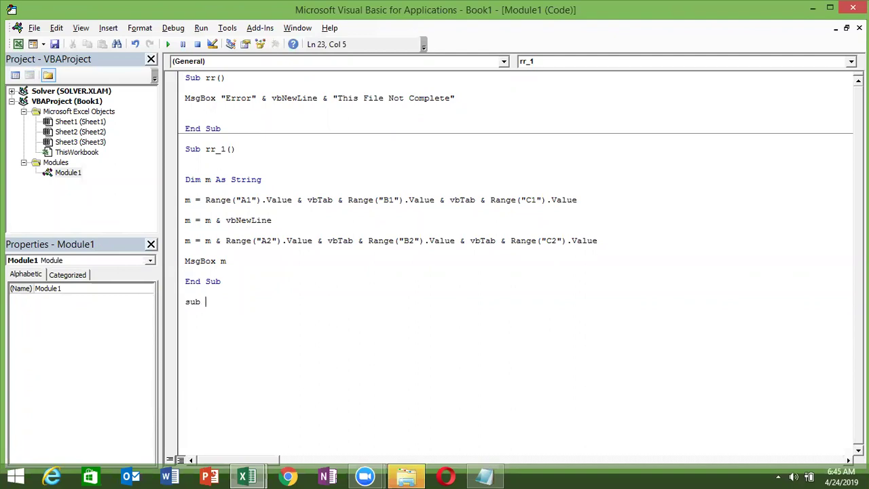
text(rr_2())
key(Return)
key(Return)
key(Return)
key(Return)
key(Return)
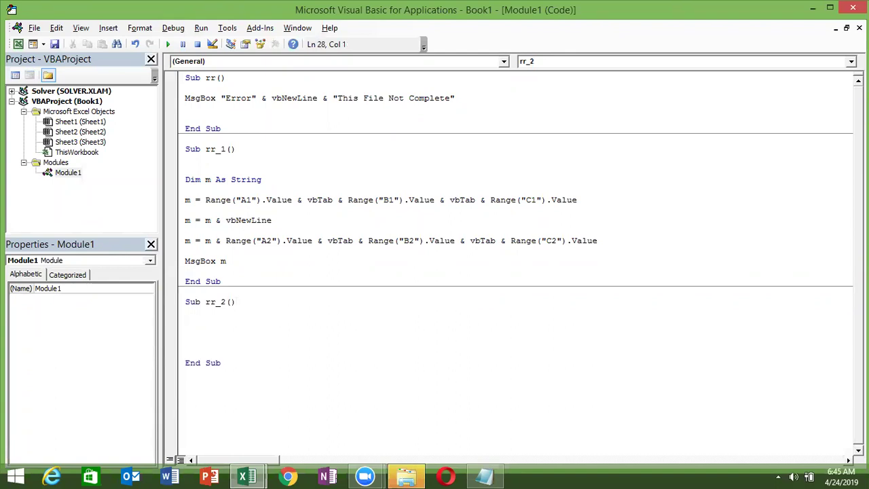
text(dim )
text(m as s)
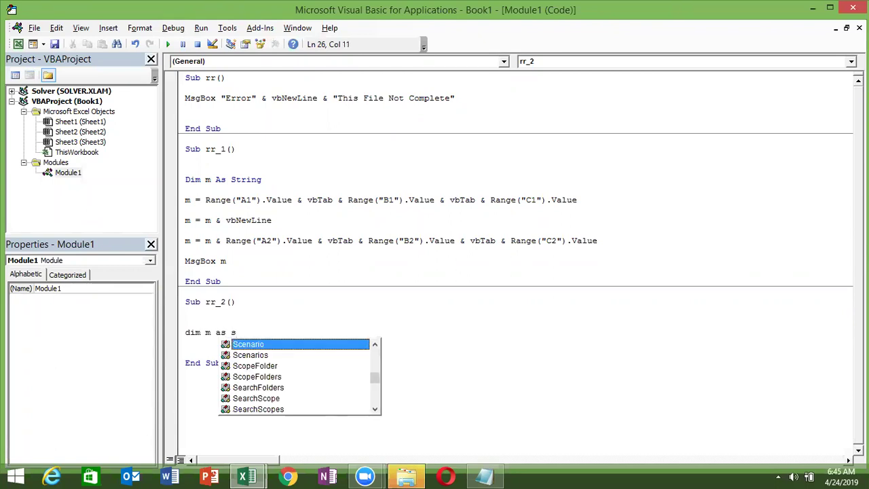
text(tr)
key(Tab)
key(Return)
key(Return)
Step: Open a For i = 1 To 10 loop inside rr_2
text(m=)
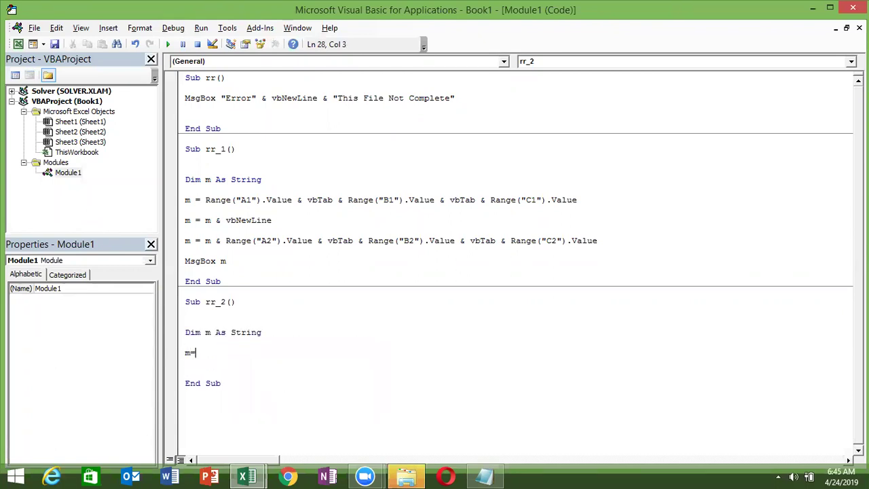
key(BackSpace)
key(BackSpace)
text(for i =1 to)
key(alt+F11)
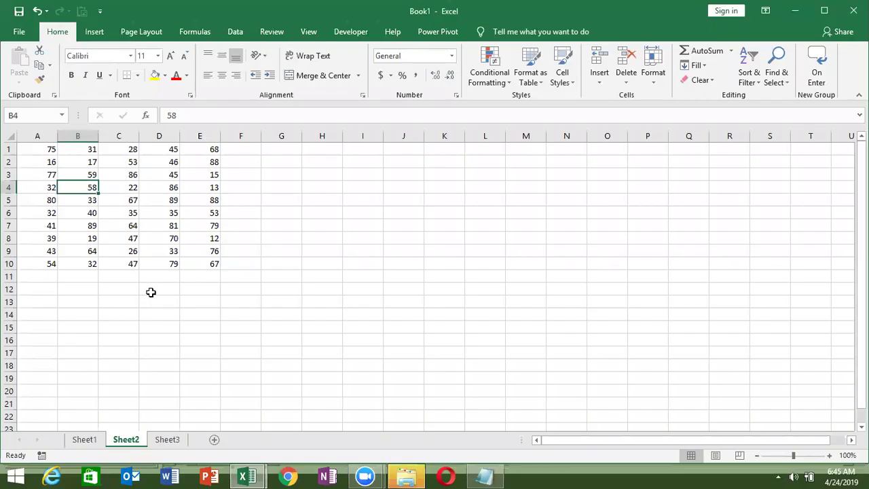
key(alt+F11)
text(10)
key(Return)
key(Return)
Step: Add a For j = 1 To 5 loop appending vbTab and Cells(i, j).Value to m
text(for j =)
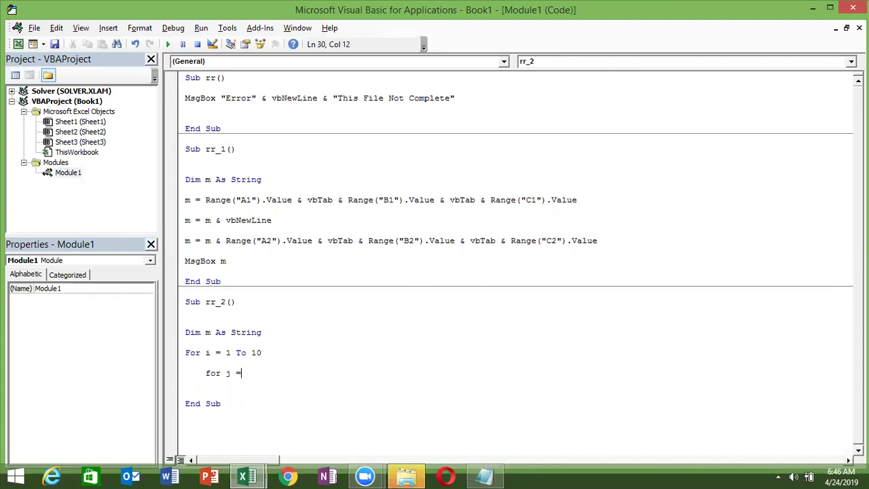
text(1 to5)
key(Return)
key(Return)
text(next j)
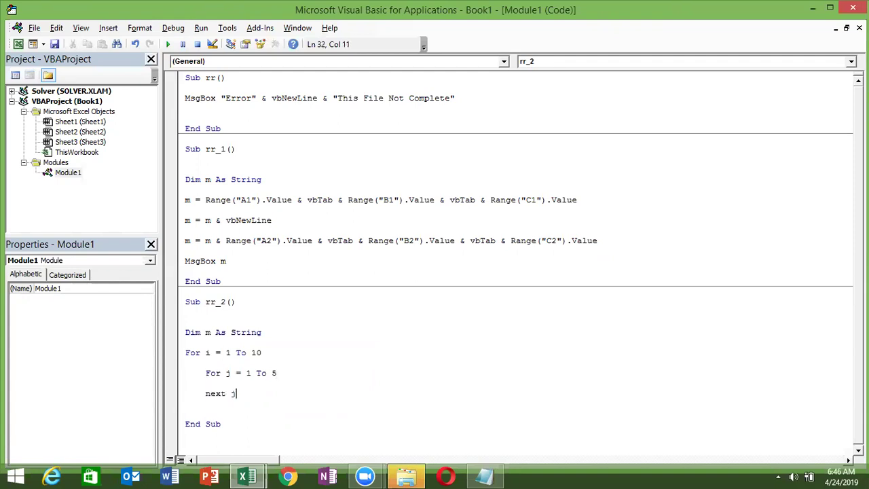
click(206, 383)
text(m = m )
text(& )
text(vbtab &)
text(cells(i,j)
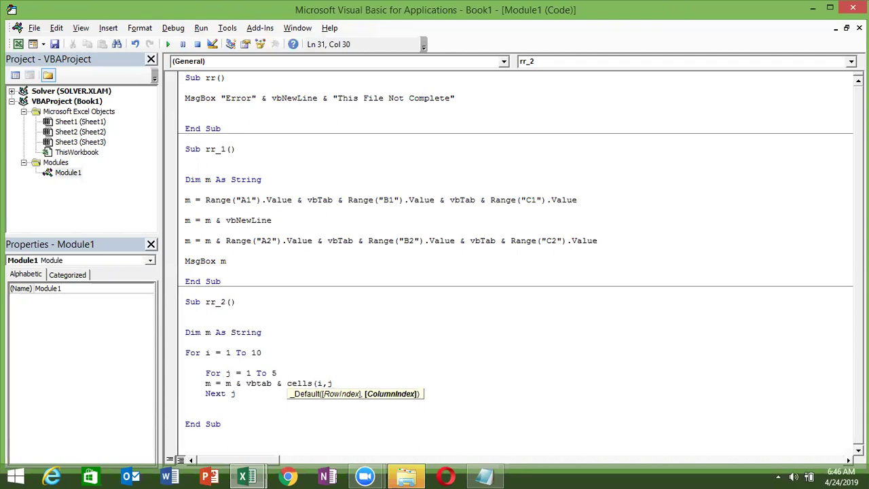
text().value)
key(Down)
key(Down)
Step: Append vbNewLine per row, close with Next i, add MsgBox m, and run rr_2
text(m)
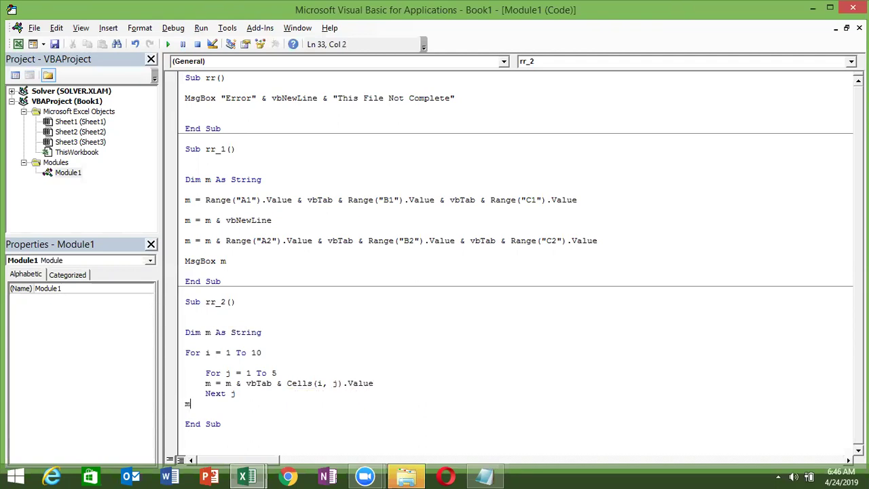
text(=m & )
text(vbn)
text(ewline)
key(Return)
key(Return)
text(next i)
key(Return)
key(Return)
key(Return)
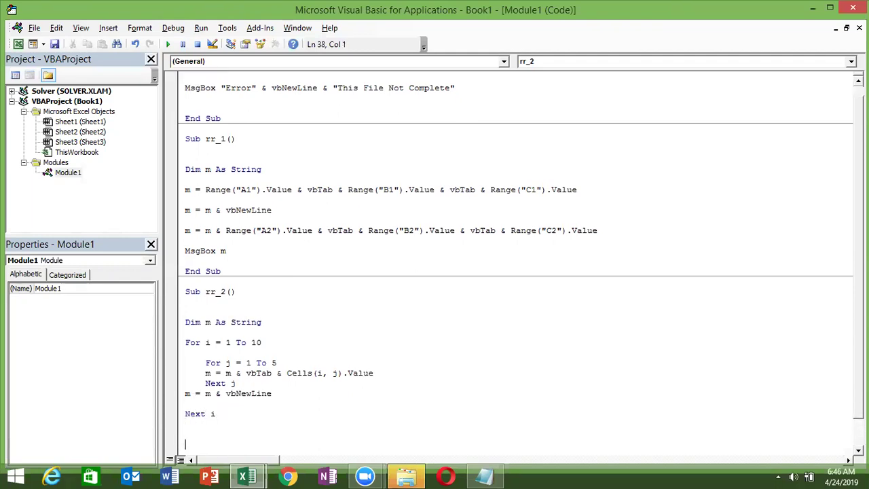
text(msgbo)
text(x m)
click(216, 310)
click(167, 44)
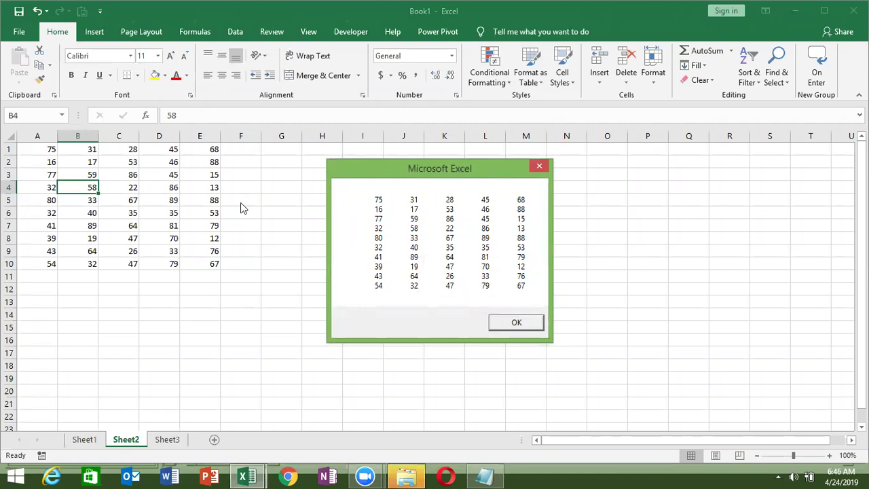
Step: Dismiss the table message and add several blank lines at the end of Module1
click(520, 322)
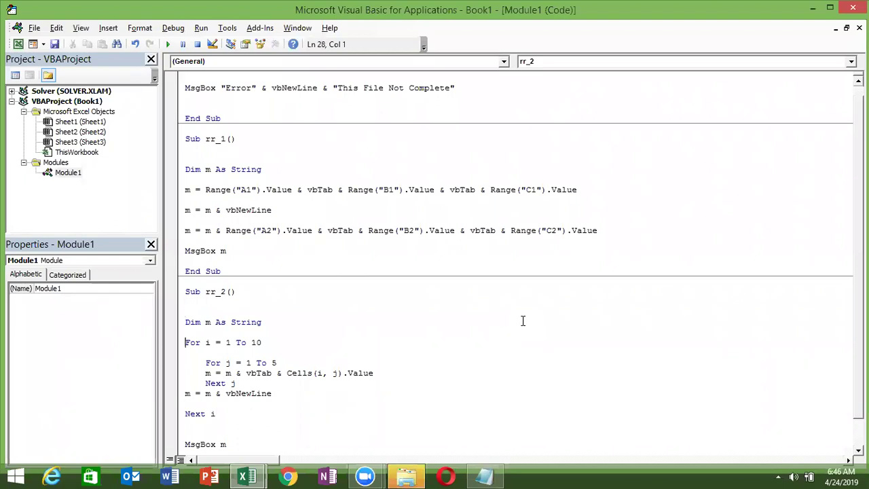
key(ctrl+End)
key(Return)
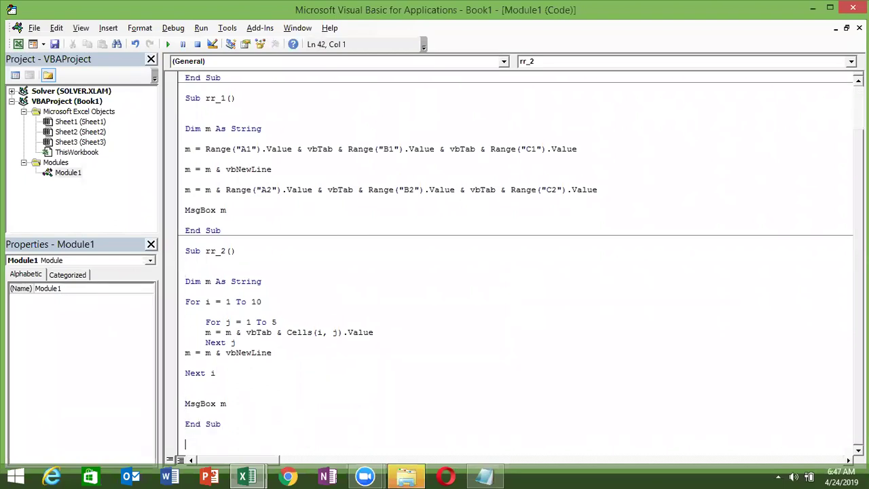
key(Return)
key(Return)
key(Return)
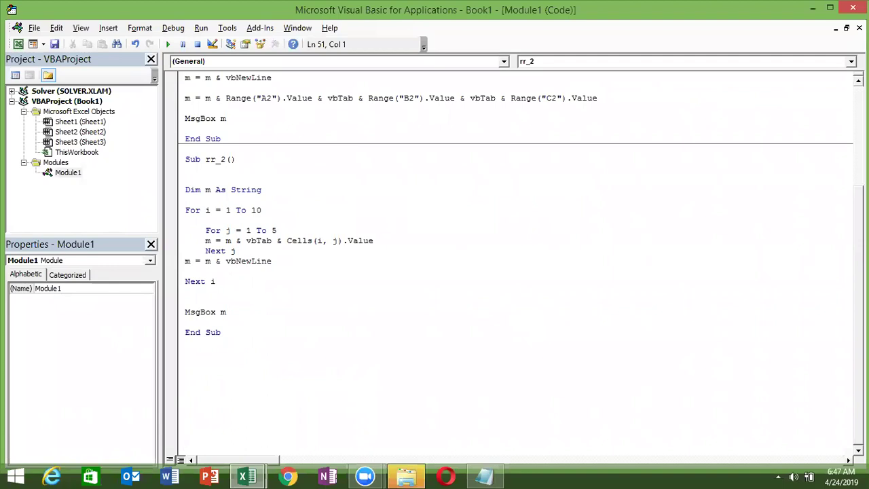
key(Return)
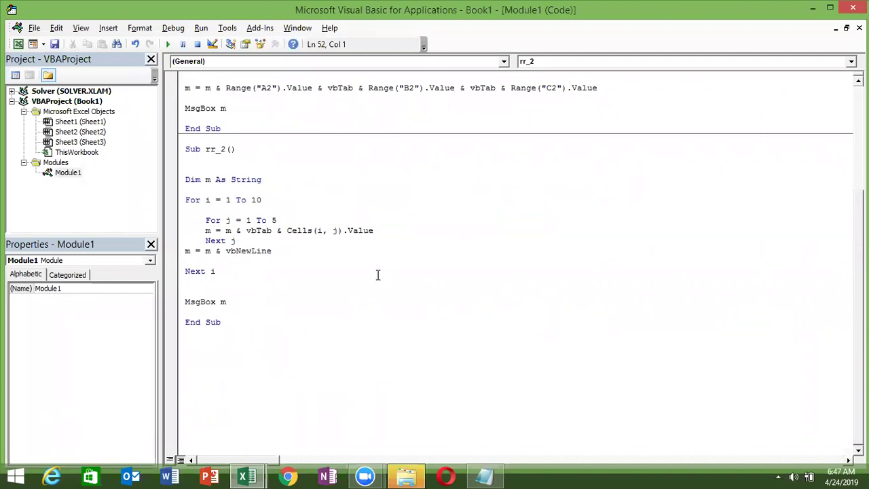
click(242, 220)
drag(205, 230, 383, 229)
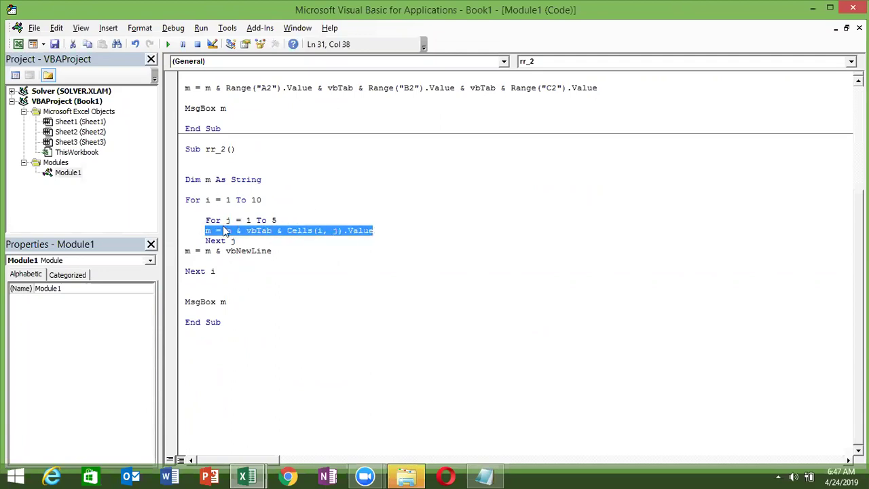
double_click(208, 200)
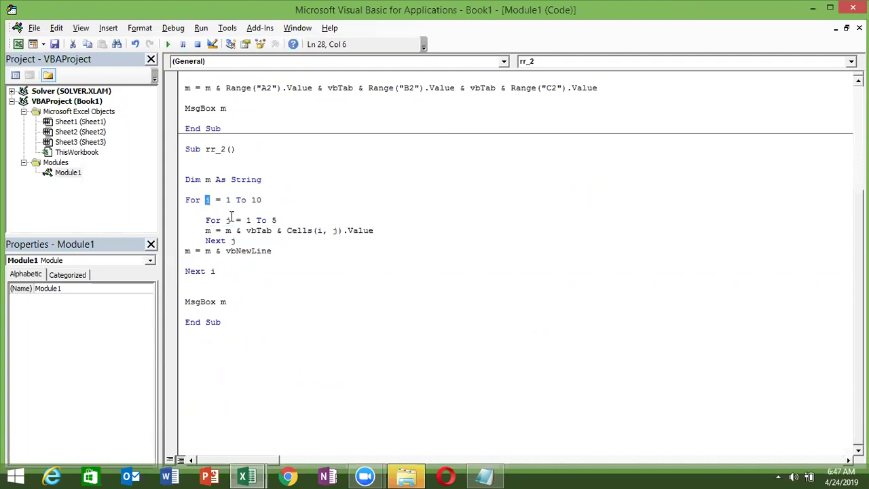
double_click(228, 220)
click(206, 230)
drag(205, 230, 373, 232)
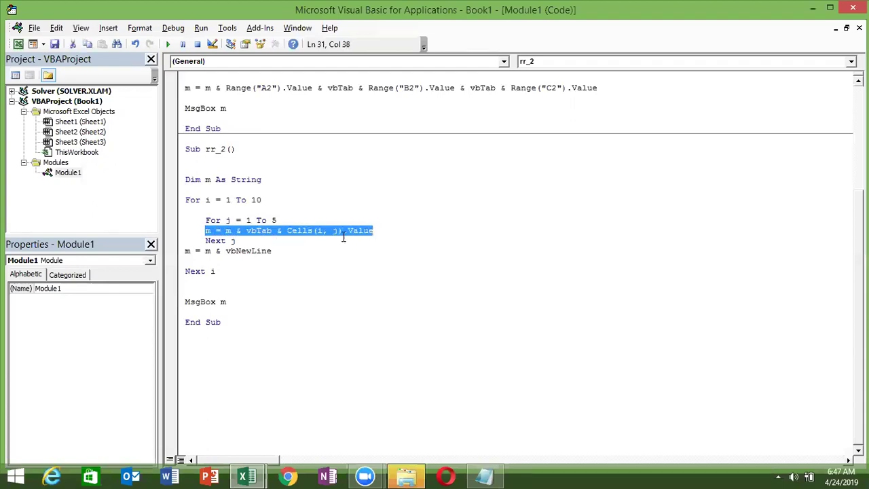
drag(184, 251, 286, 262)
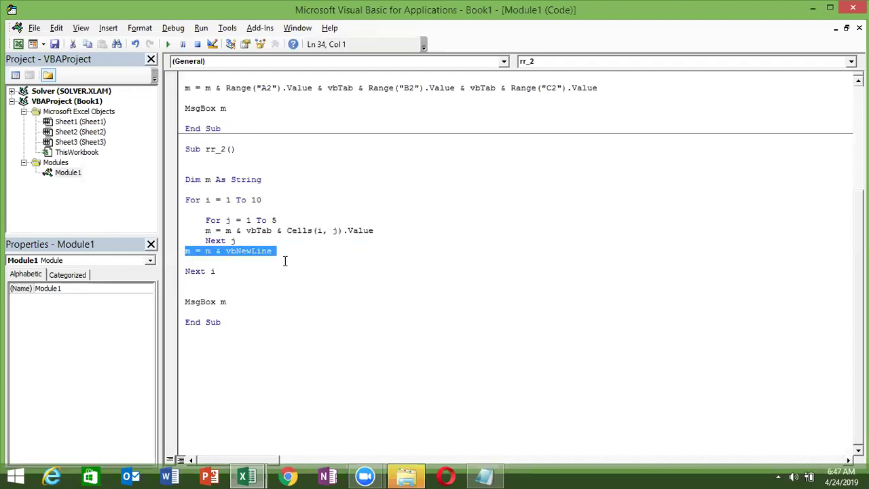
click(205, 200)
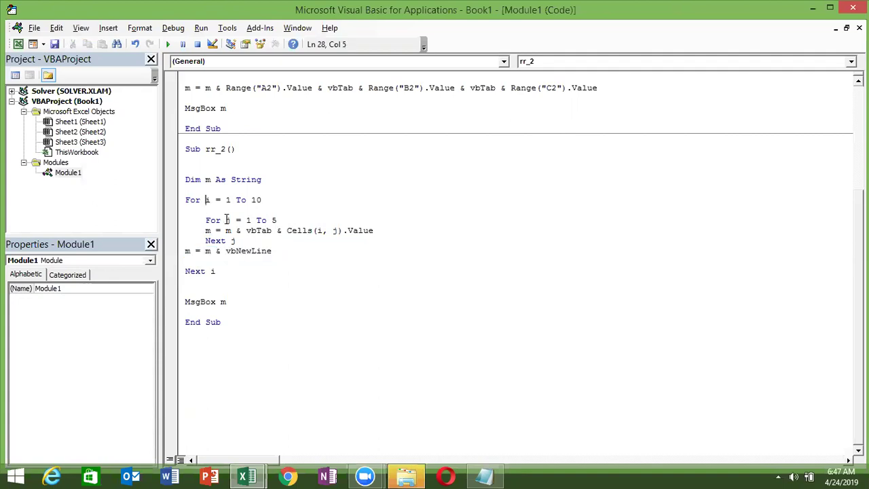
click(226, 231)
double_click(257, 239)
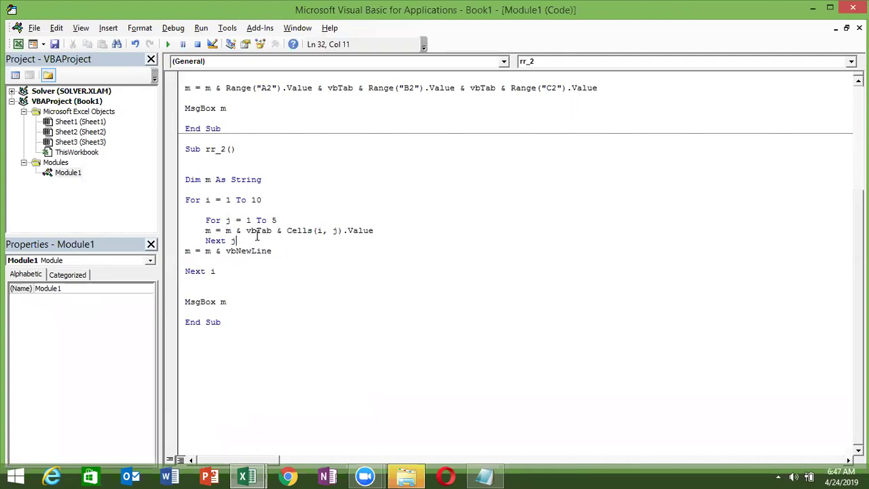
double_click(258, 231)
click(260, 232)
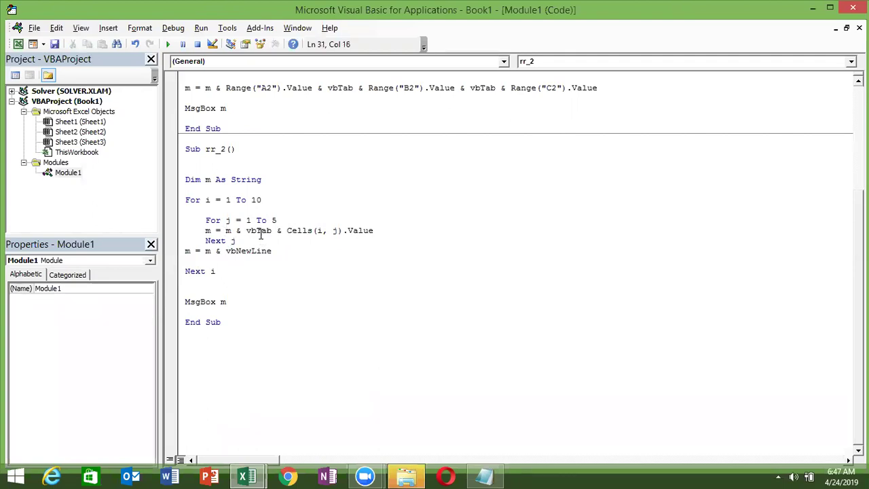
click(234, 98)
key(Up)
key(Up)
key(Up)
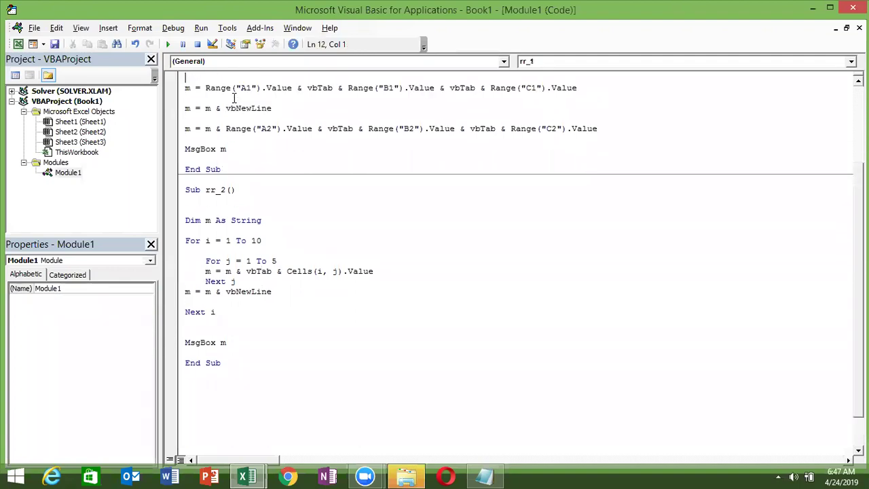
drag(206, 88, 592, 86)
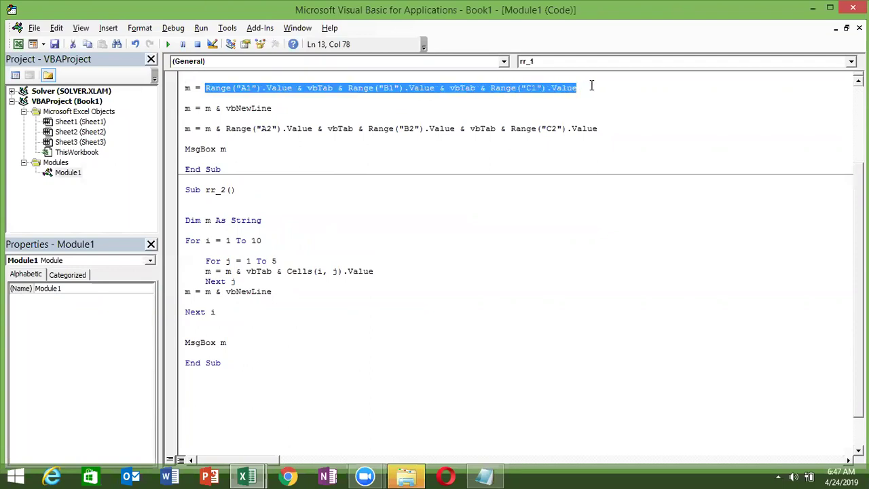
mouse_move(271, 108)
mouse_down()
mouse_move(195, 108)
mouse_move(612, 132)
mouse_up()
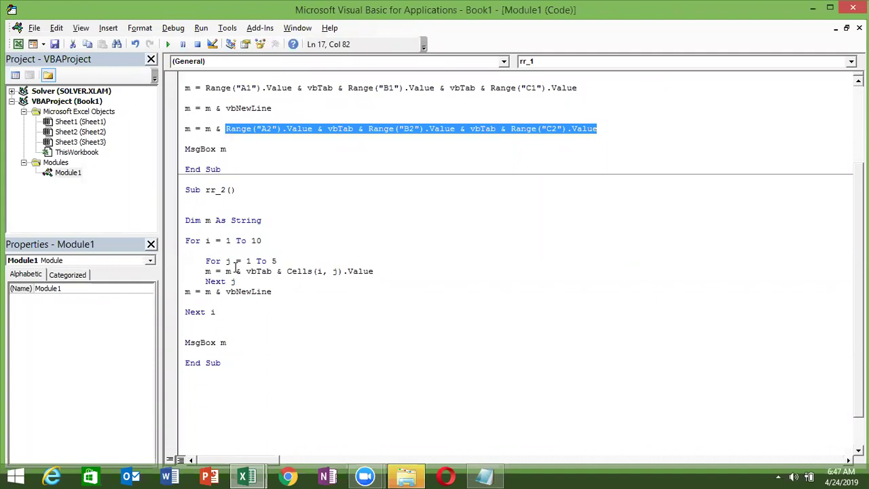
click(222, 271)
drag(221, 271, 393, 271)
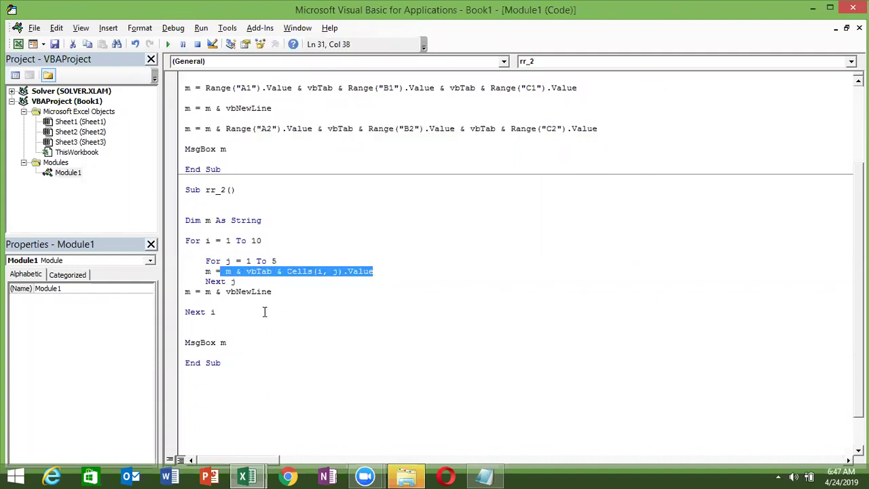
drag(285, 295, 173, 299)
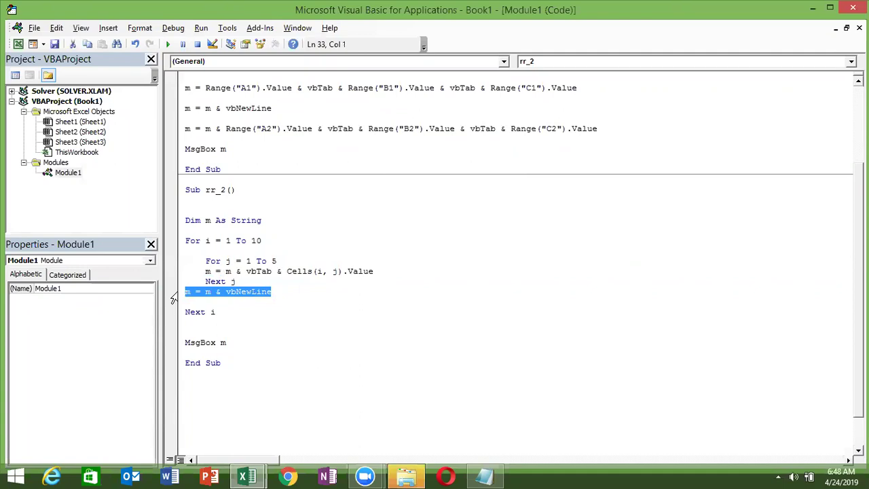
click(220, 398)
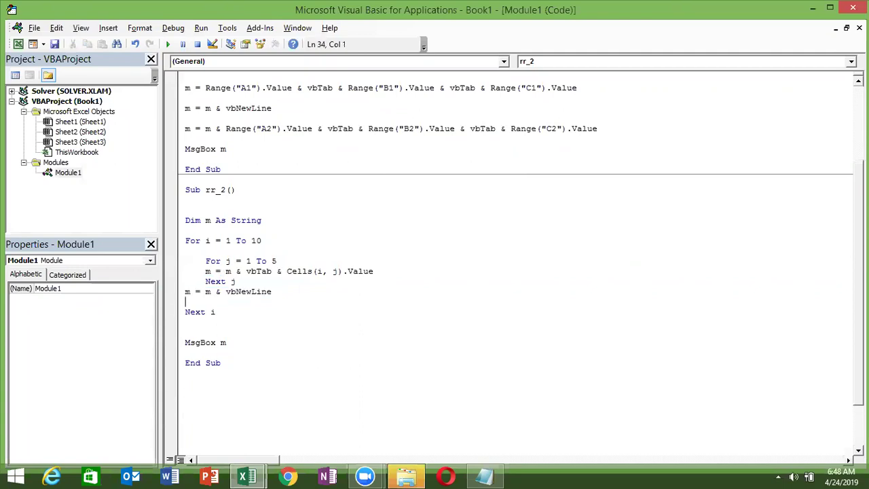
Step: Add Sub rr_3() with its End Sub after rr_2, then return to Sheet2
click(185, 260)
key(Down)
key(Down)
key(Down)
key(Down)
key(Down)
key(Down)
key(Down)
text(sub)
key(BackSpace)
text(b )
text(rr)
text(_2)
key(BackSpace)
text(3()
key(Return)
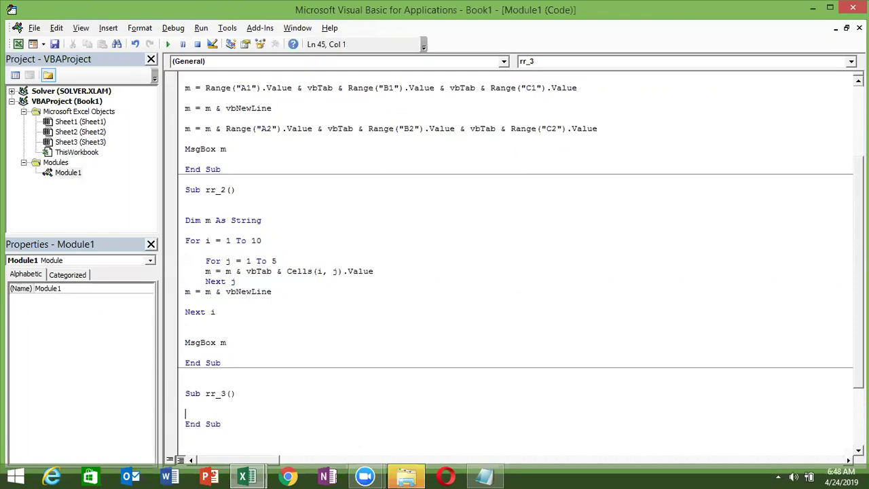
key(alt+F11)
right_click(145, 438)
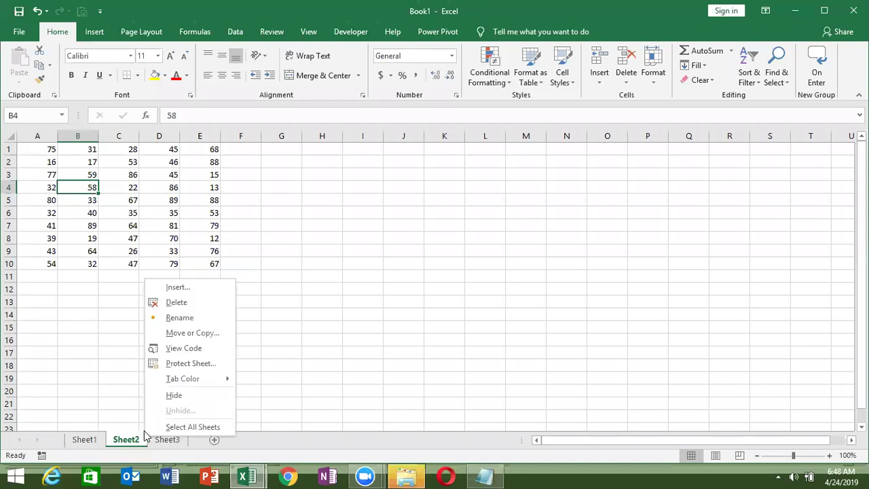
click(191, 302)
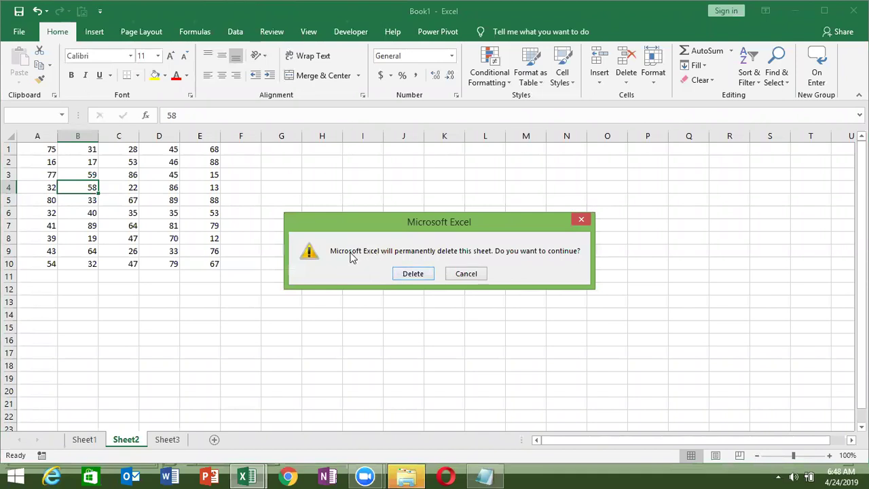
key(Escape)
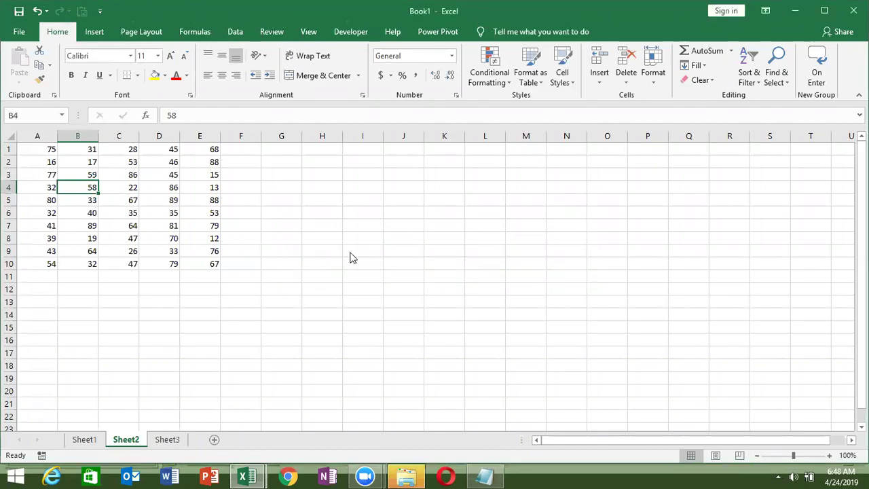
Step: Inside rr_3, declare Dim m As Integer
key(alt+F11)
key(Return)
key(Return)
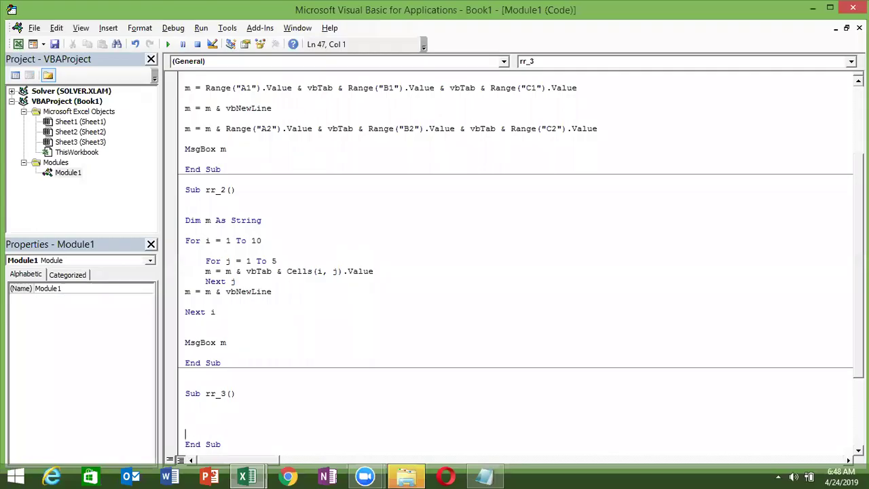
key(Down)
click(185, 404)
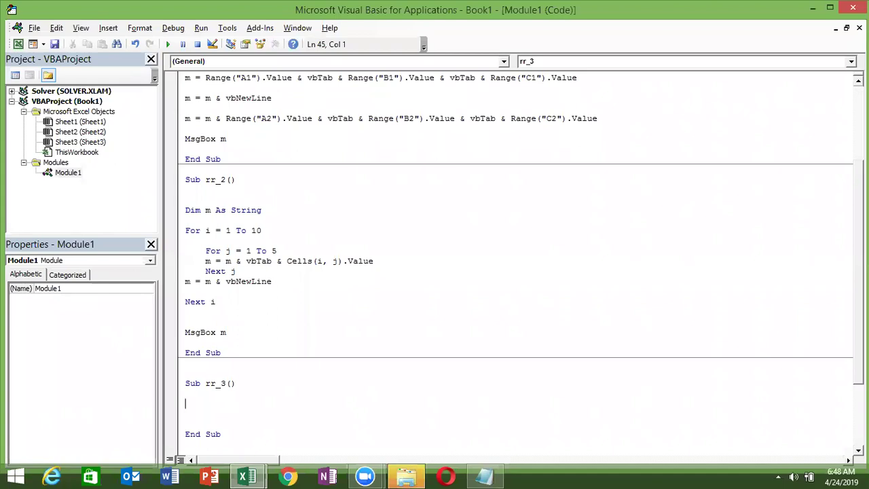
text(dim )
text(m as in)
key(Return)
key(Return)
key(Return)
Step: Set m = MsgBox("Do you want to Save ?", vbYesNo, "Confirm")
text(m=)
text(i)
key(BackSpace)
text(msgbox)
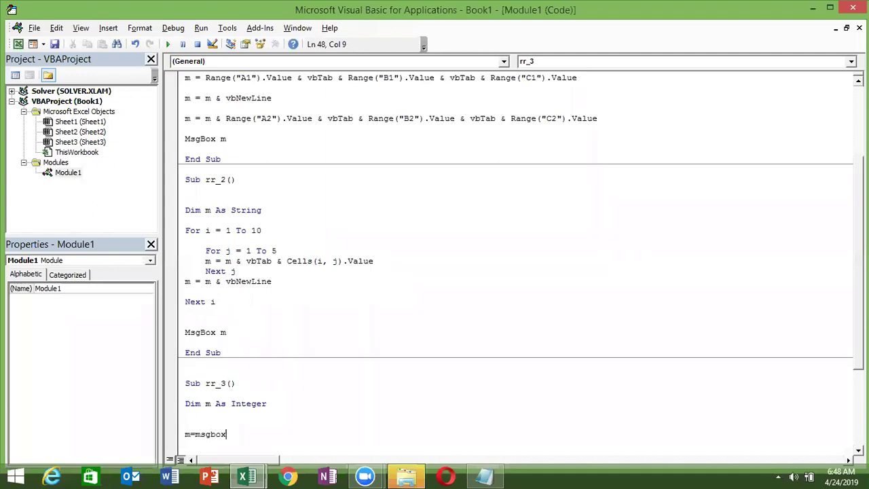
text(("Do you want to )
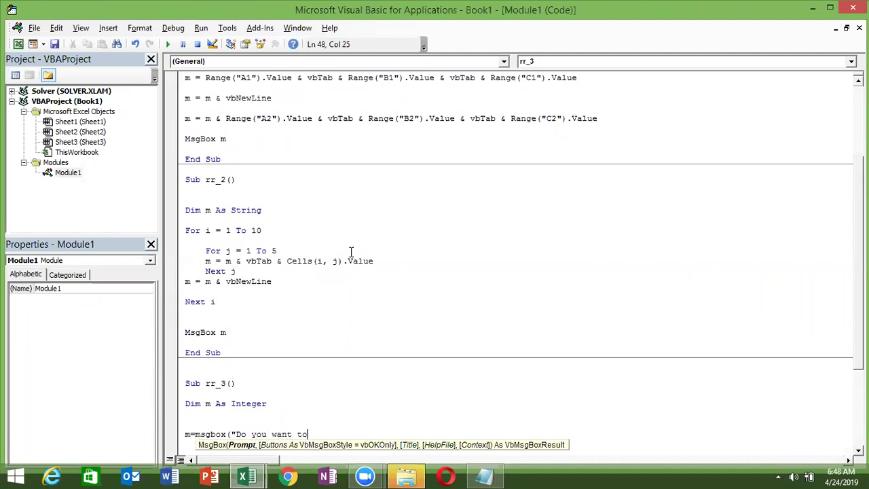
text(Save)
text( ?")
text(,)
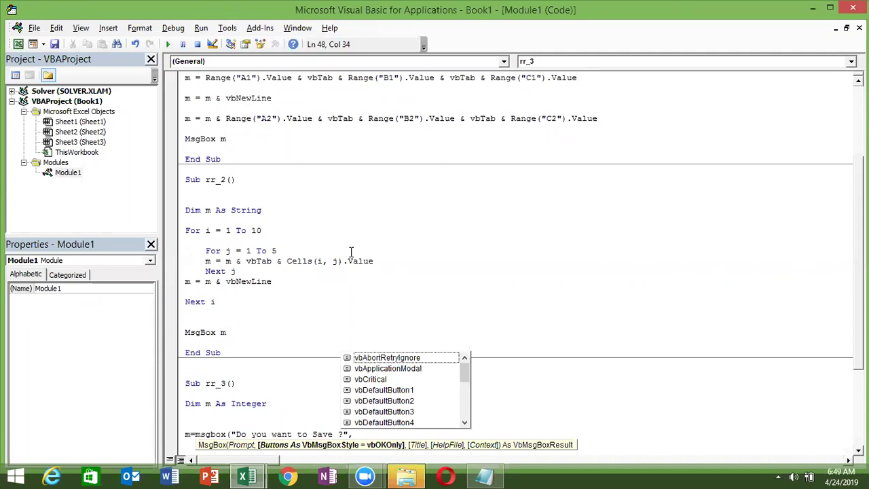
key(Down)
key(Down)
key(Down)
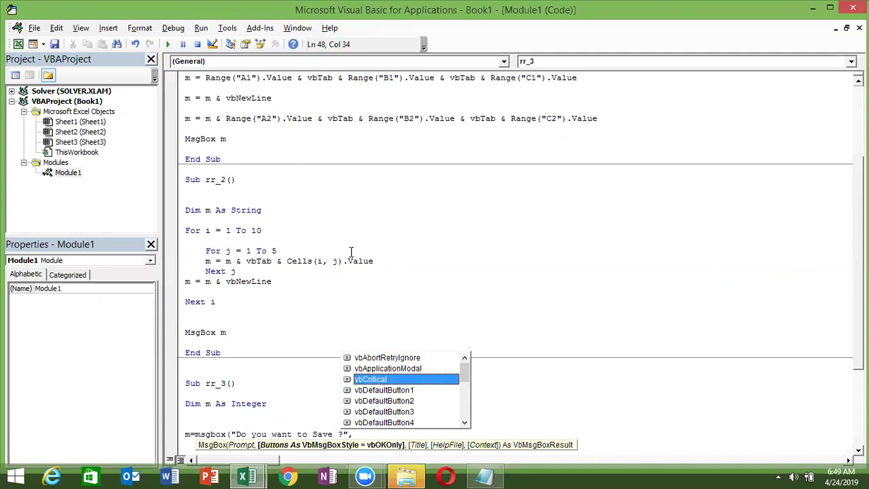
key(Down)
key(Down)
key(Down)
key(Down)
key(Down)
key(Down)
key(Down)
key(Down)
key(Down)
key(Down)
key(Down)
key(Down)
key(Down)
key(Down)
key(Up)
key(Up)
key(Down)
key(Down)
key(Down)
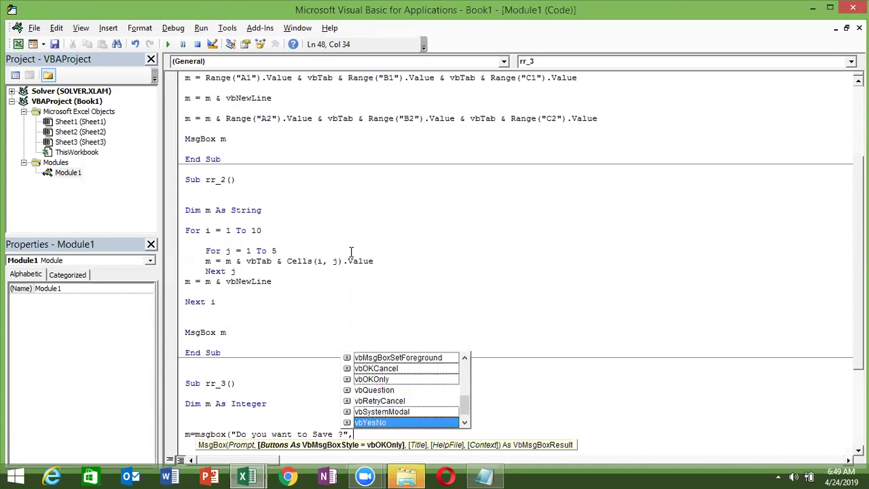
key(Up)
key(Up)
key(Up)
key(Up)
key(Down)
key(Down)
key(Down)
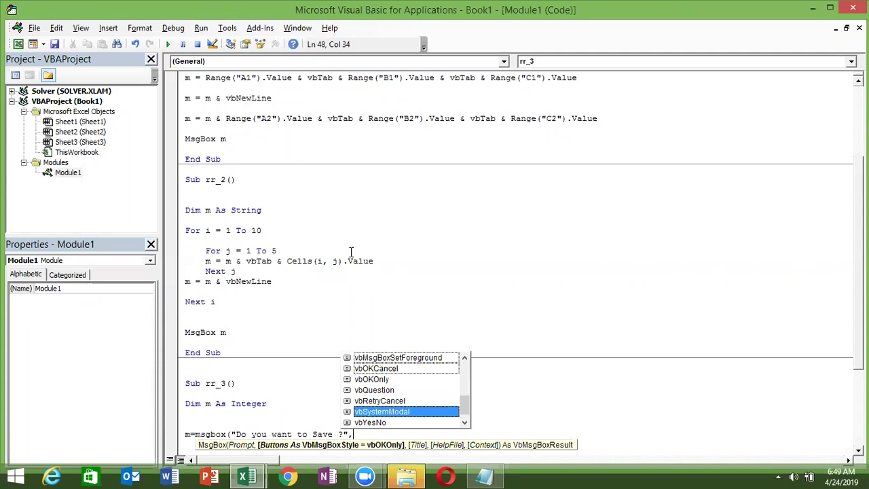
key(Up)
key(Down)
key(Down)
key(Down)
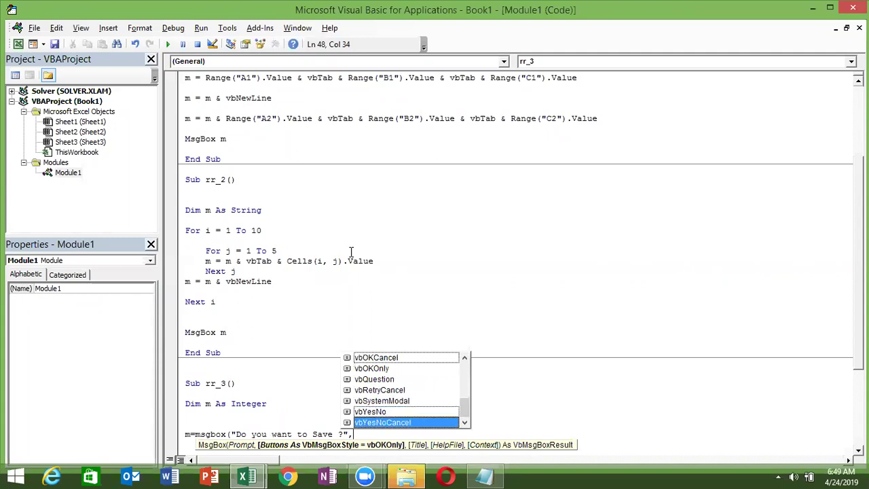
key(Up)
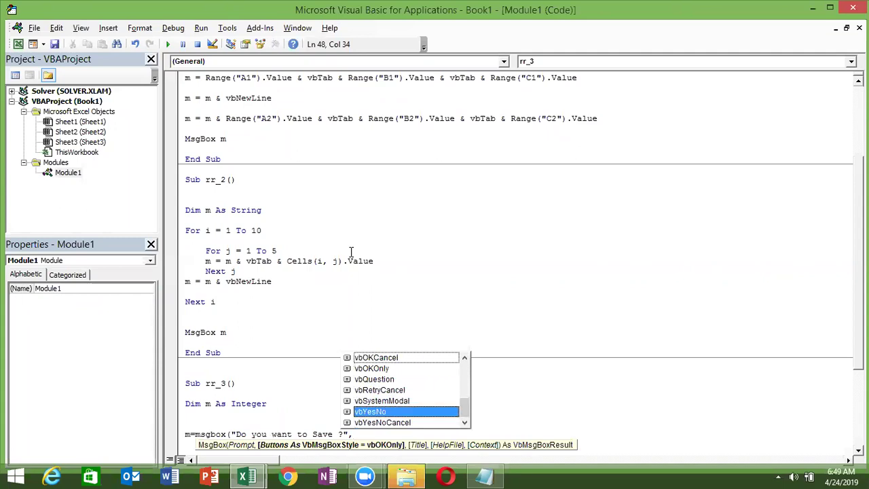
key(Tab)
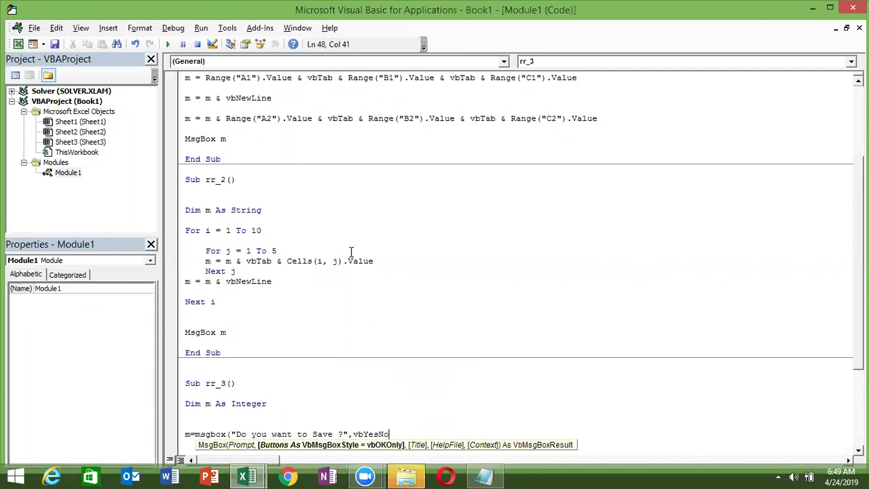
text(,)
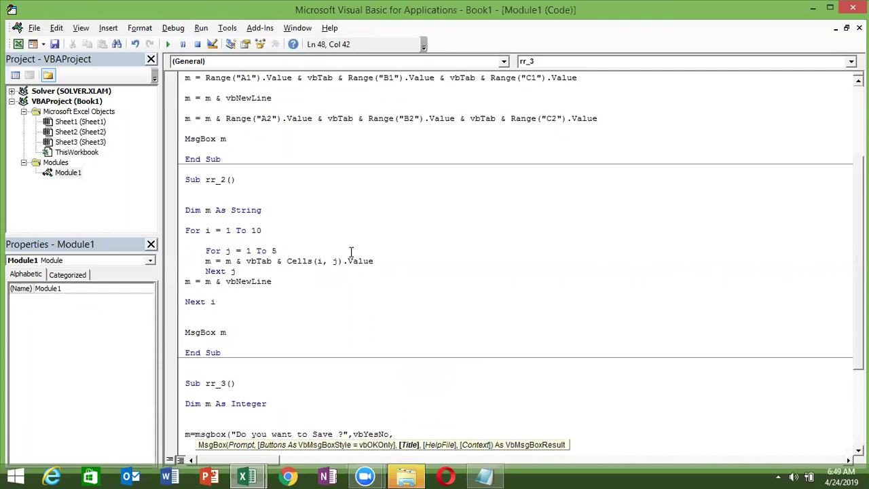
text("Confirm"))
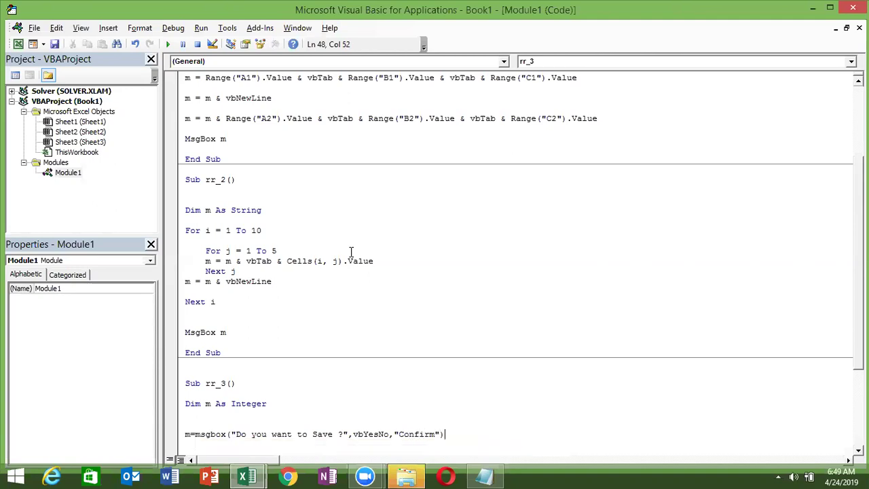
click(320, 424)
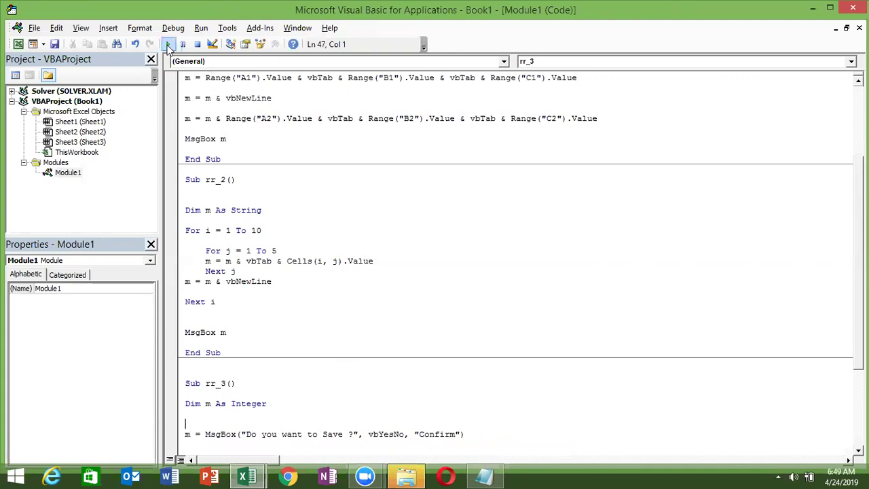
click(168, 46)
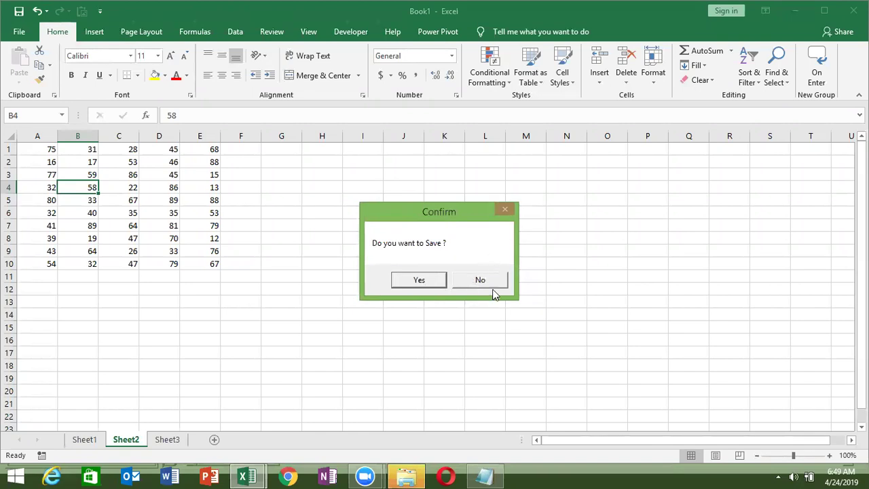
click(480, 282)
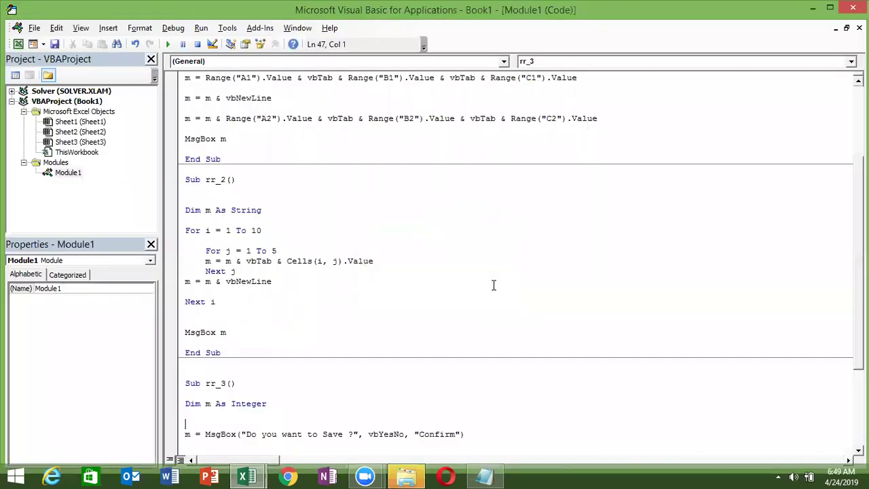
Step: Add an If m = vbYes Then line below the MsgBox line
key(Down)
key(Down)
key(Down)
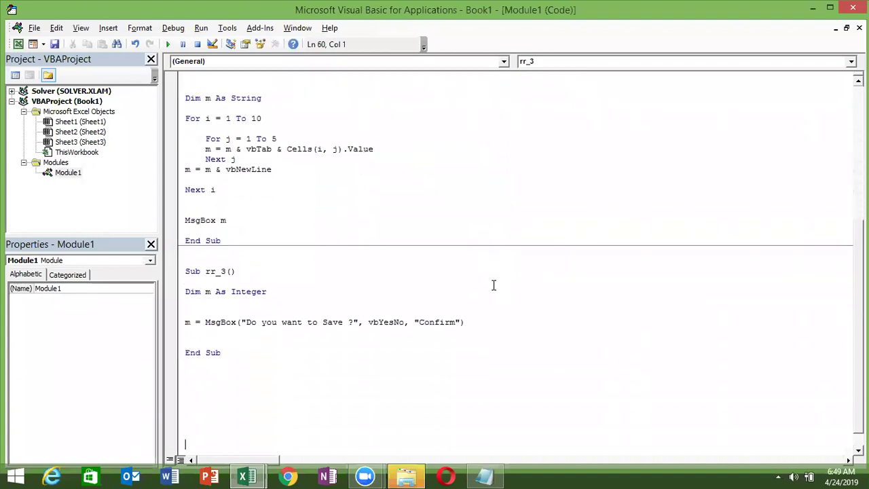
key(Up)
key(Up)
key(Up)
key(Down)
key(Down)
key(Return)
key(Return)
text(if )
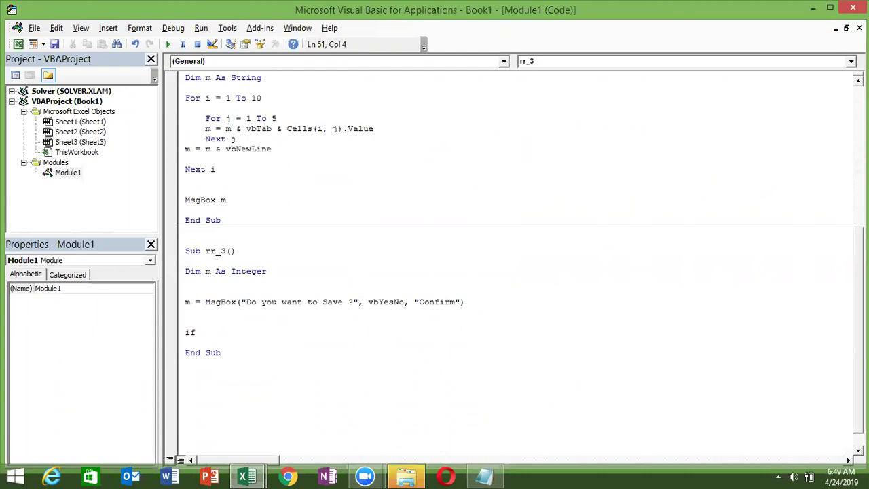
text(m=vb)
text(yes)
text( then)
key(Return)
Step: Put ActiveWorkbook.Save inside the If block and close it with End If
text(activeworkbook)
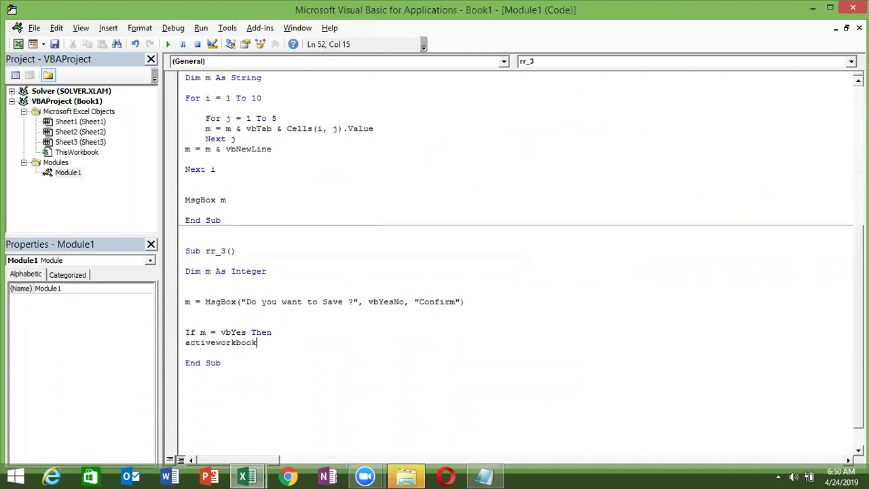
text(.ca)
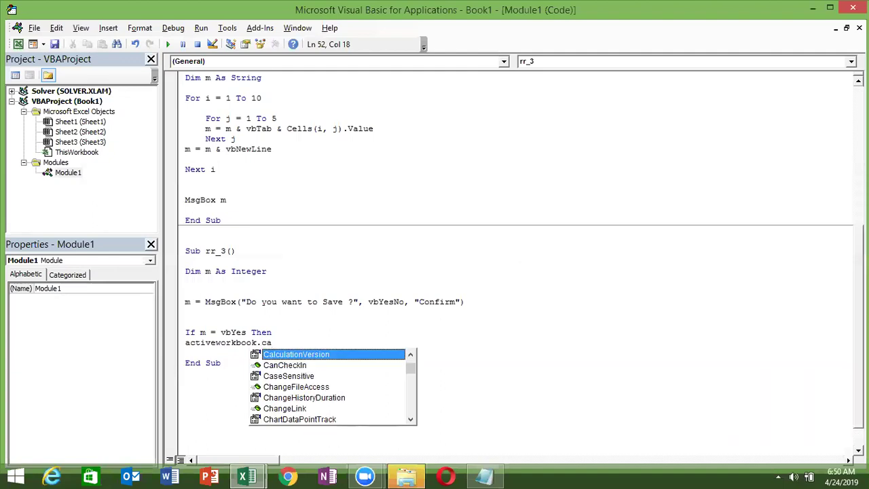
key(BackSpace)
key(BackSpace)
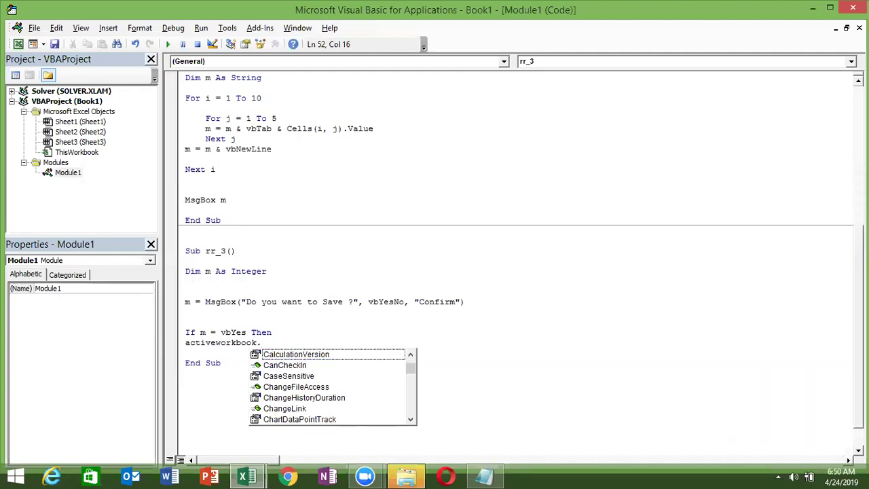
text(sa)
key(Tab)
key(Left)
key(Down)
text(end if)
key(Return)
click(388, 332)
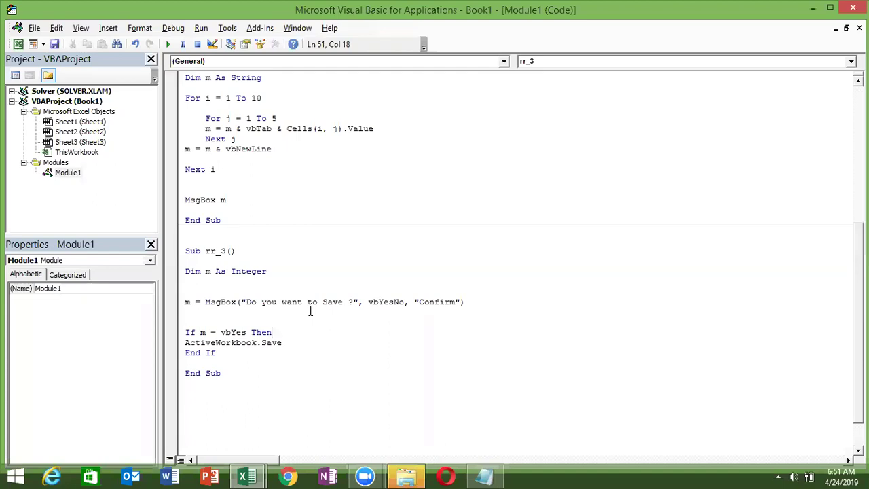
Step: Run rr_3 and answer No to the 'Do you want to Save ?' Confirm prompt
key(Down)
key(Down)
key(Down)
key(Down)
key(Up)
key(Return)
key(Return)
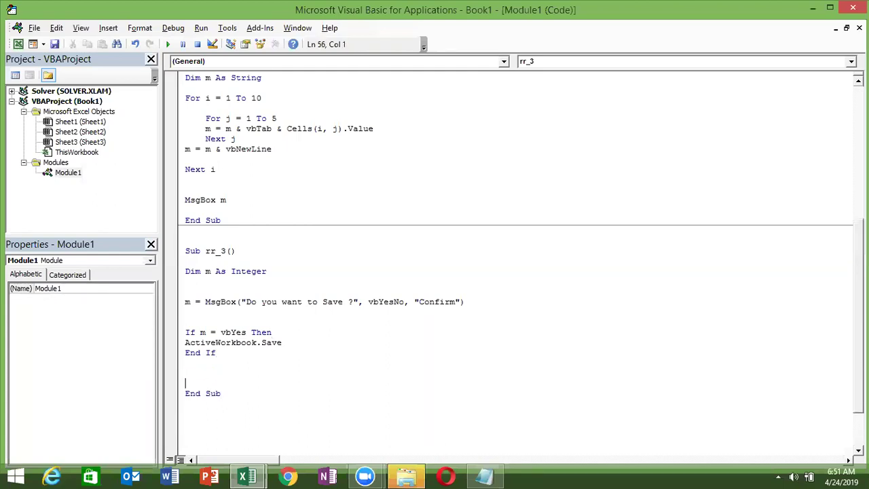
key(Up)
key(shift+End)
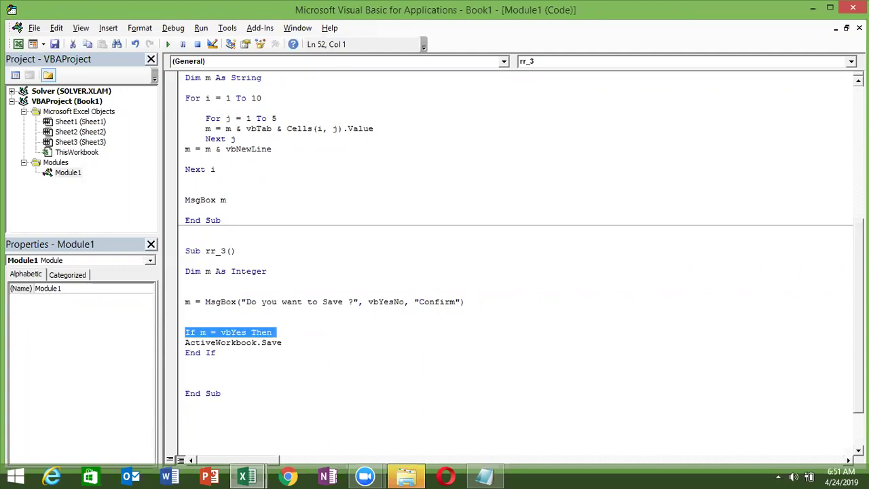
click(407, 301)
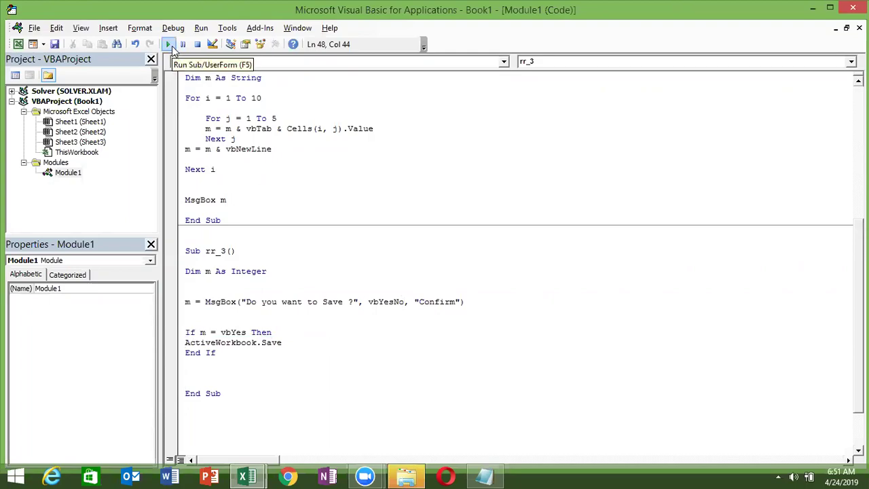
click(168, 45)
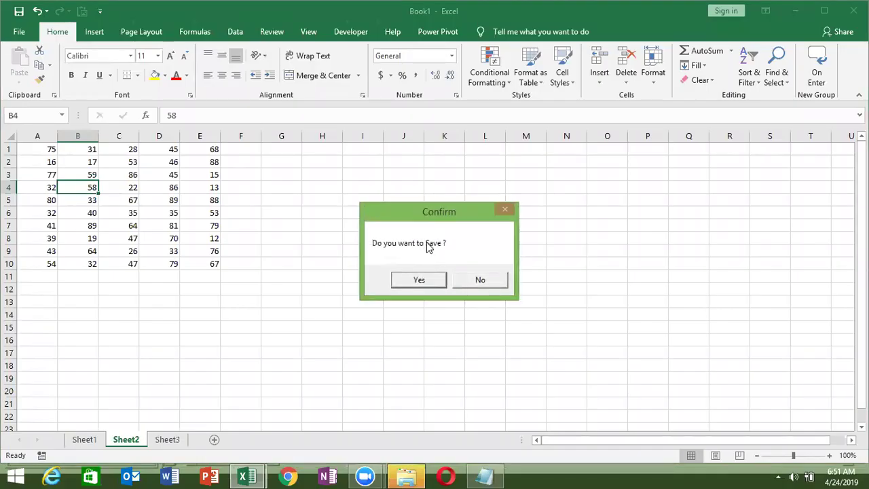
click(468, 277)
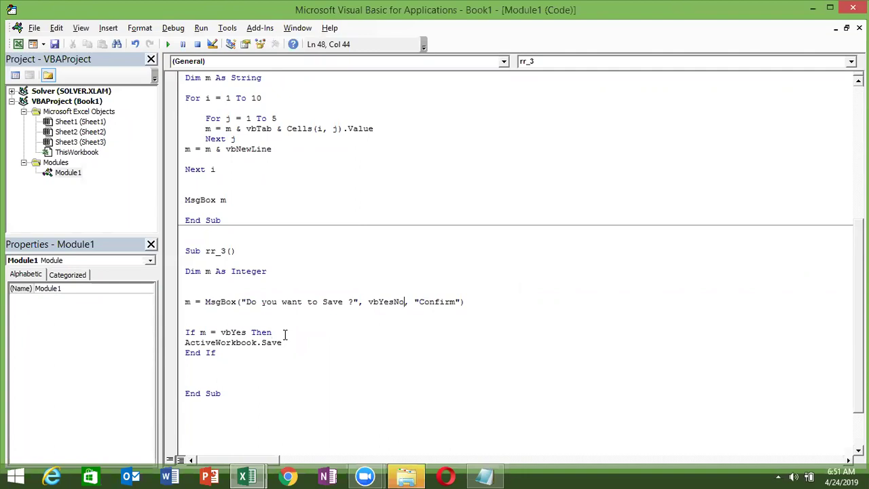
Step: Change the buttons argument to vbYesNo + vbCritical, run rr_3, and answer No
text(+)
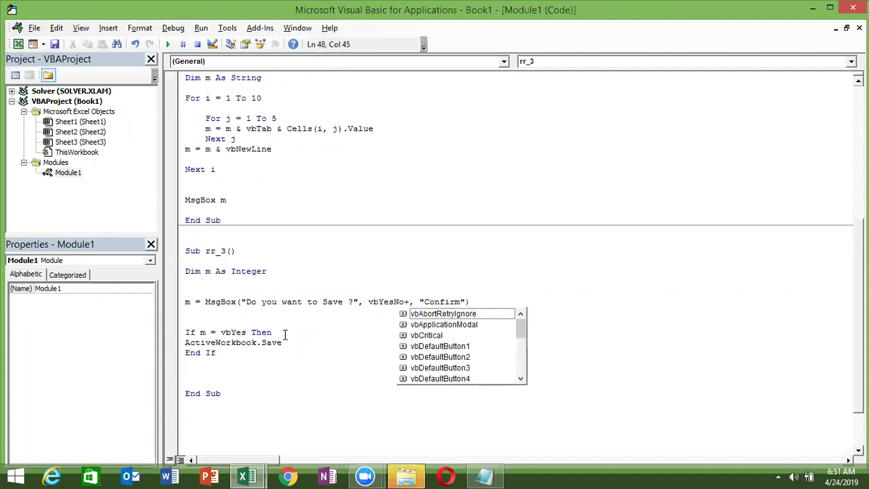
key(Down)
key(Down)
key(Down)
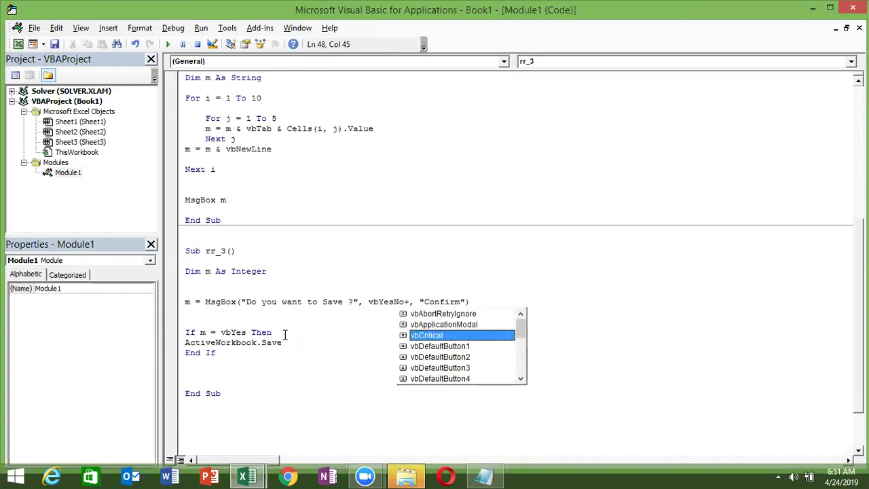
key(Tab)
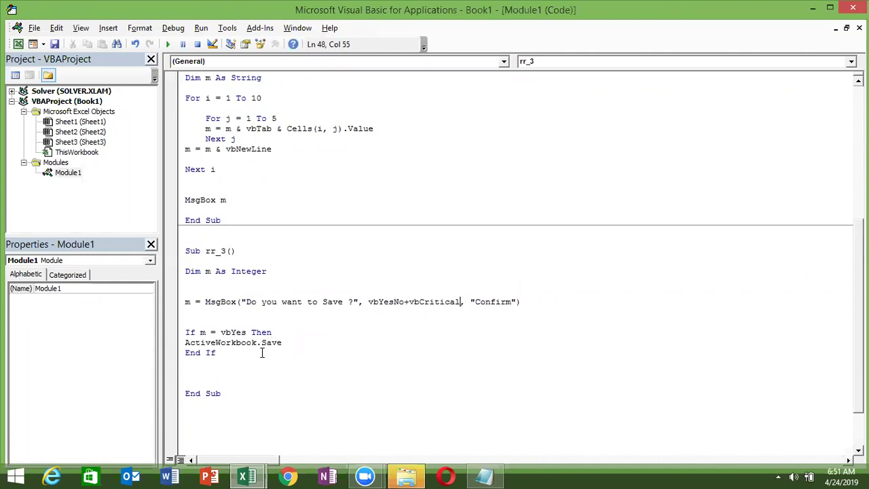
key(Down)
key(Down)
key(Home)
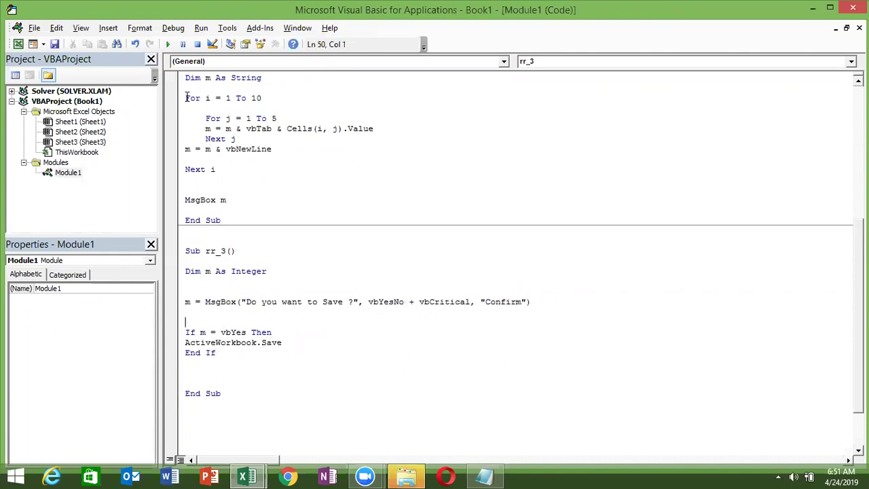
click(168, 44)
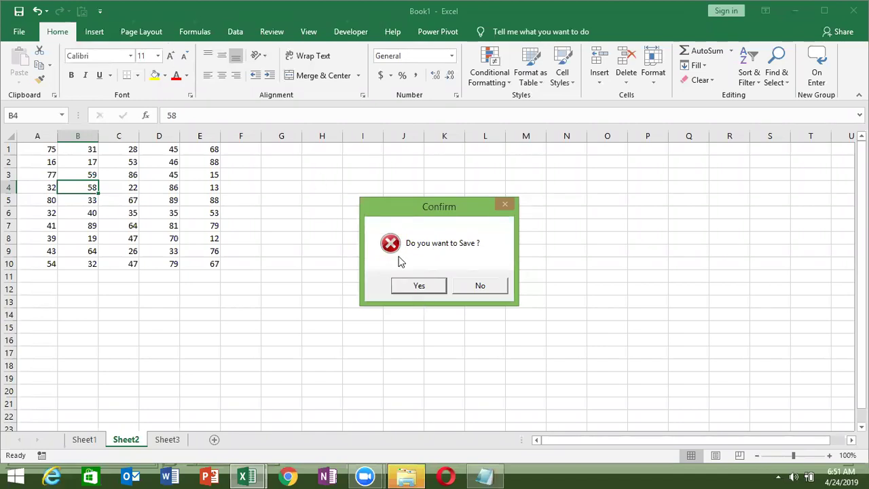
click(483, 286)
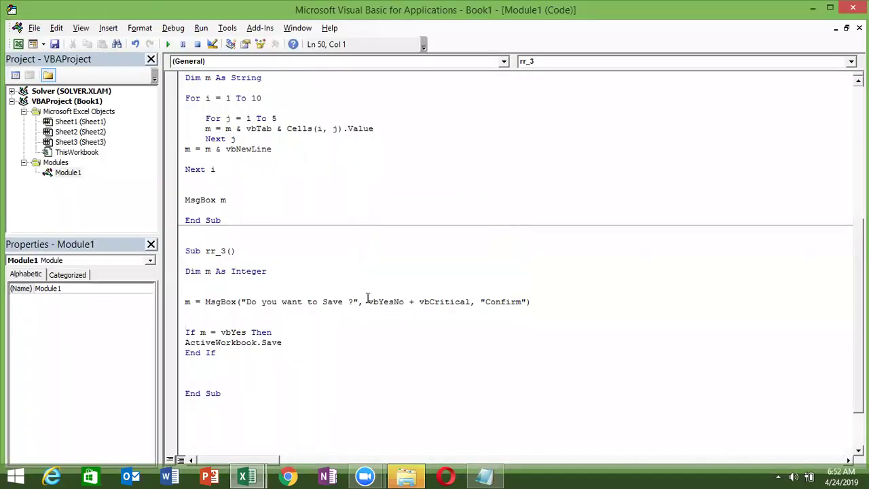
Step: Replace vbCritical with vbInformation in rr_3's MsgBox buttons argument
click(471, 301)
key(BackSpace)
key(BackSpace)
key(BackSpace)
key(BackSpace)
key(BackSpace)
key(BackSpace)
key(BackSpace)
key(BackSpace)
key(BackSpace)
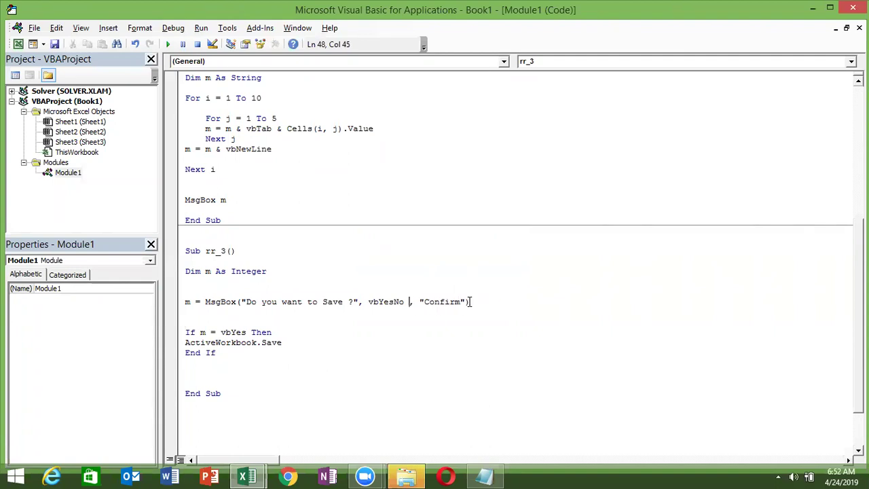
text(+v)
key(Down)
key(Down)
text(b)
key(Down)
key(Down)
key(Down)
key(Down)
key(Down)
key(Down)
key(Up)
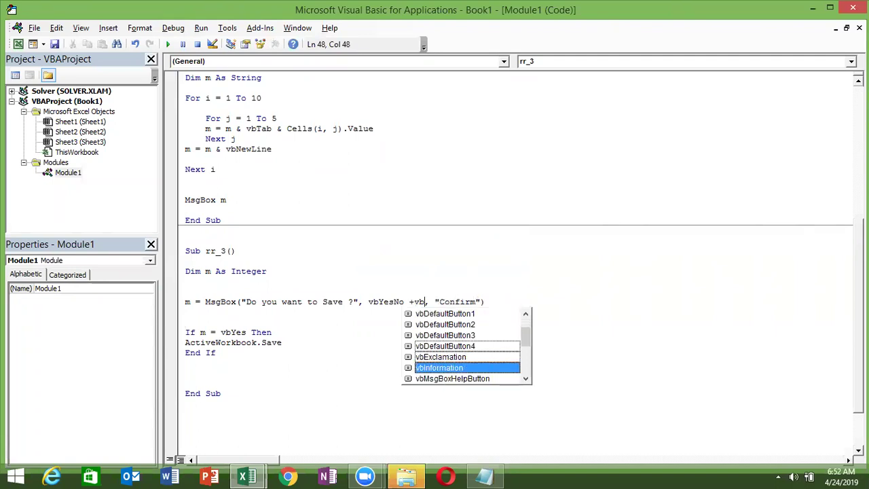
key(Tab)
Step: Run rr_3 and answer No to the Confirm prompt showing the information icon
click(463, 320)
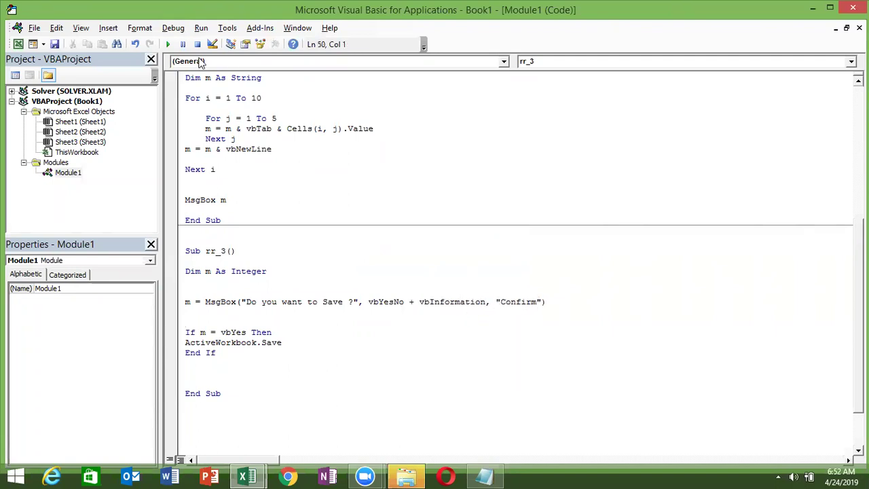
click(168, 45)
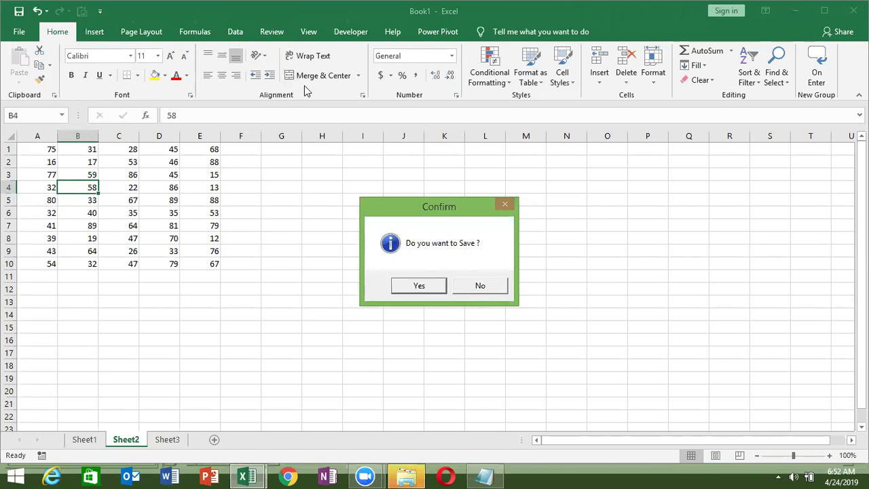
click(494, 288)
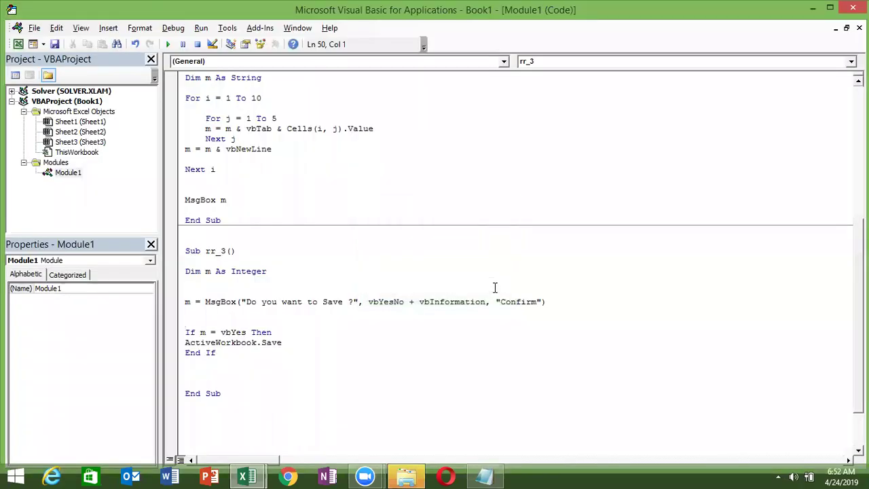
Step: Replace vbInformation with vbQuestion in the MsgBox buttons argument
double_click(425, 303)
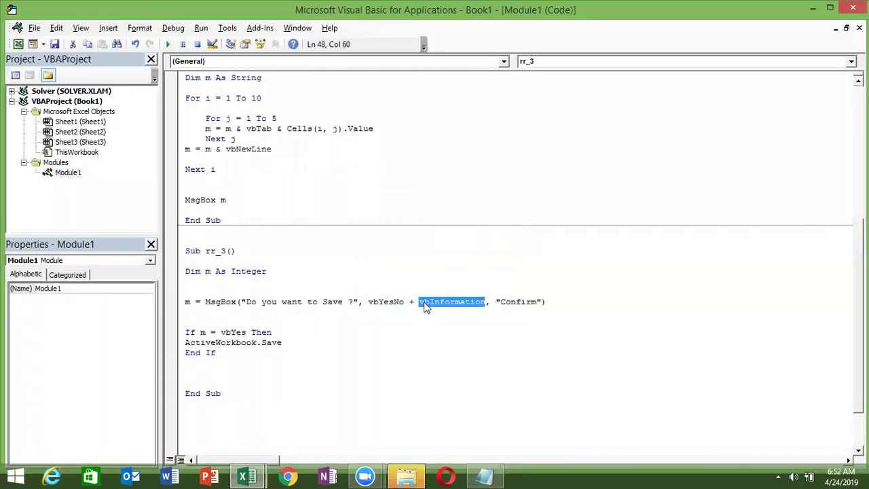
key(BackSpace)
key(BackSpace)
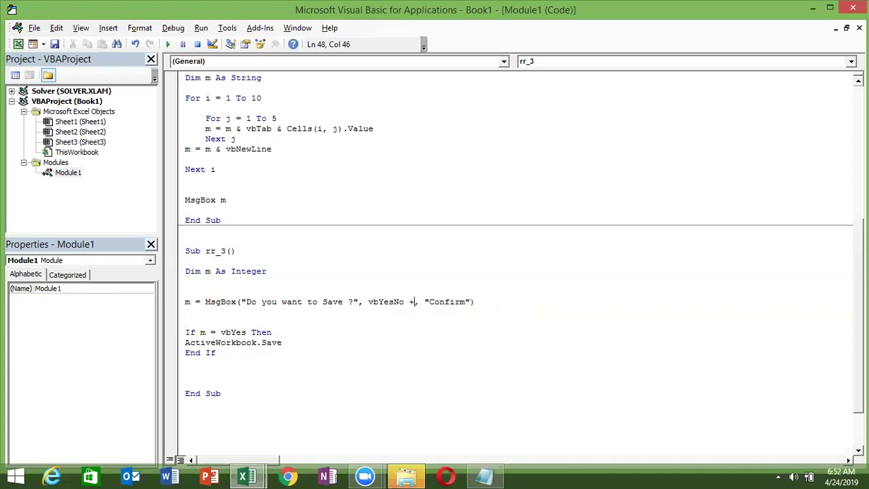
key(BackSpace)
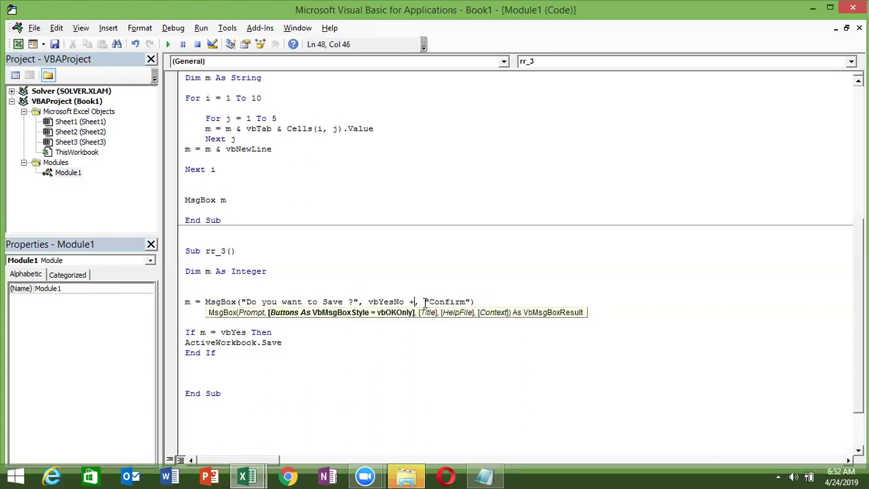
key(ctrl+space)
text(vb)
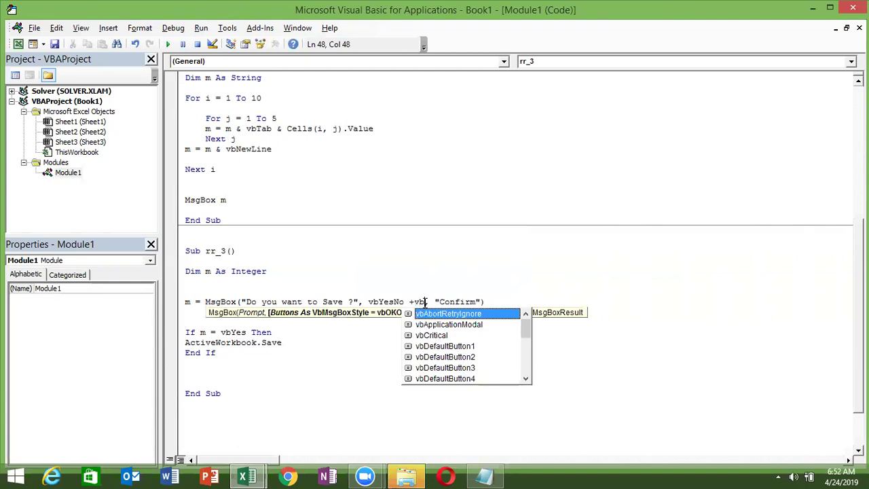
text(q)
key(Tab)
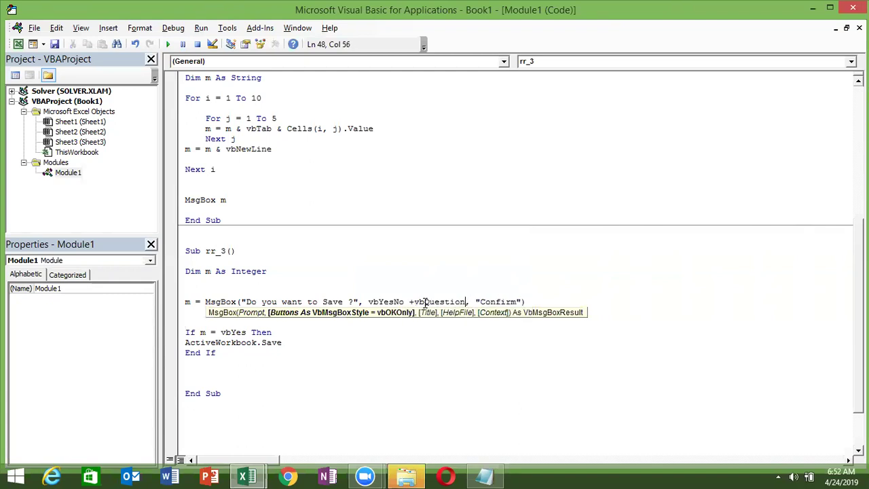
Step: Run rr_3 and answer No to the Confirm prompt with the question-mark icon
click(406, 343)
click(217, 291)
click(168, 44)
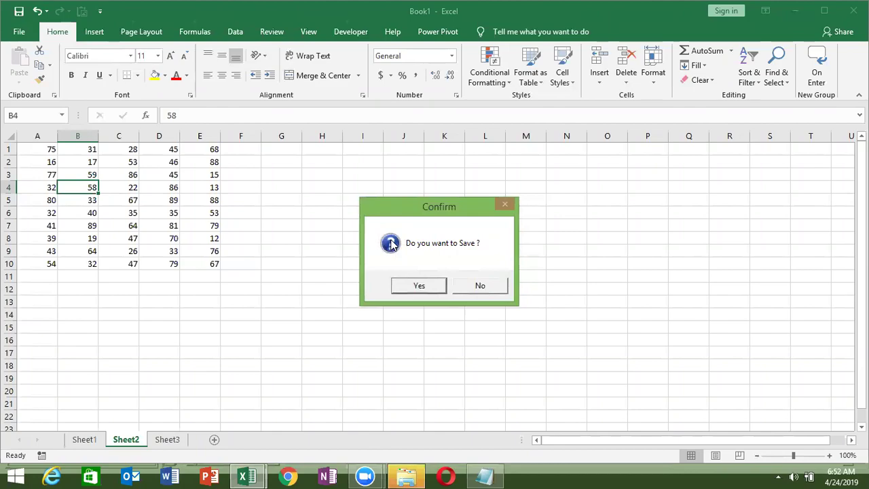
click(472, 285)
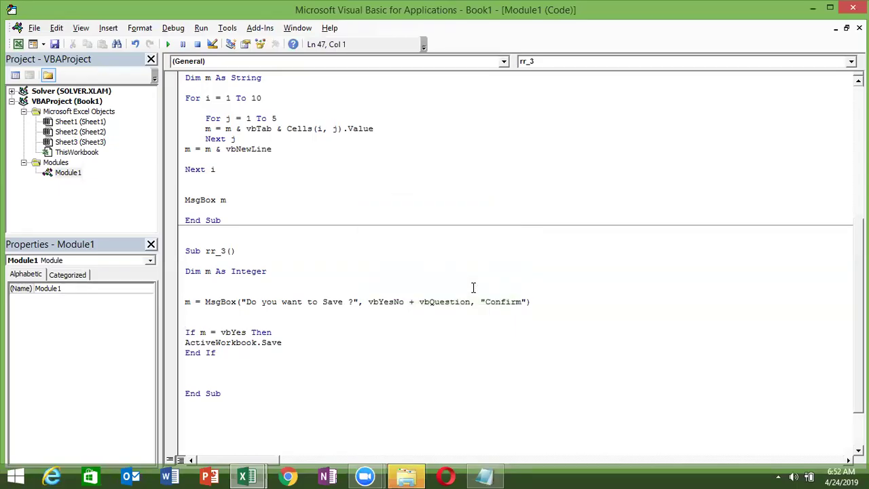
key(Up)
key(Up)
key(Up)
key(Up)
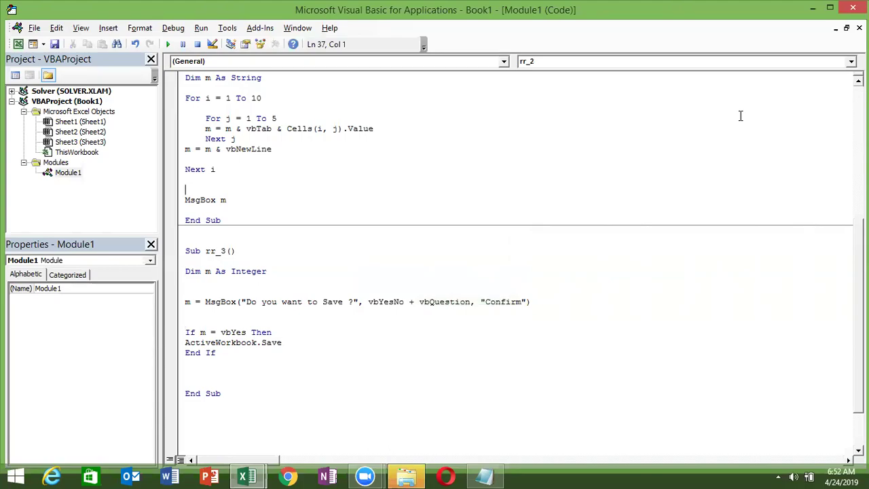